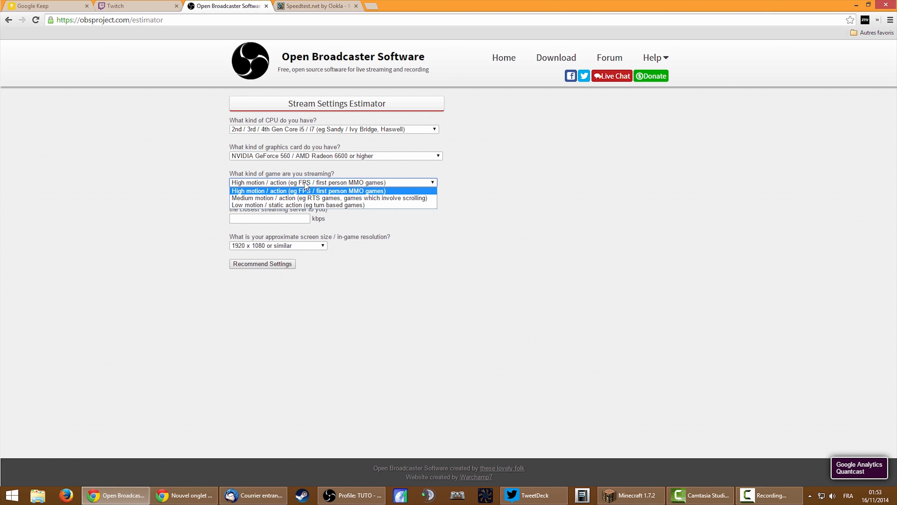
Set the game type to High motion / action (eg FPS / first person MMO games) in the stream settings estimator
{"action": "left_click", "coordinate": [304, 184]}
{"action": "left_click", "coordinate": [286, 218]}
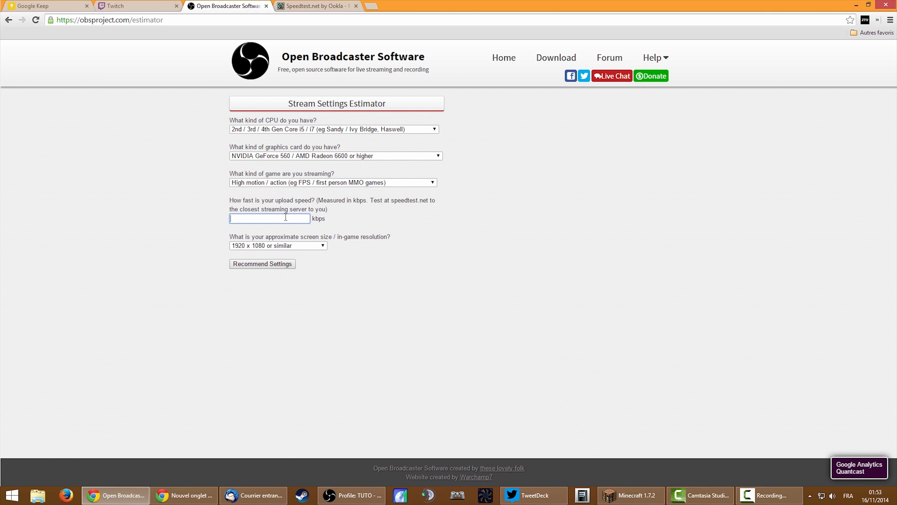
{"action": "left_click", "coordinate": [241, 190]}
Check the upload speed in the Speedtest result, and return to the stream settings estimator
{"action": "left_click", "coordinate": [306, 7]}
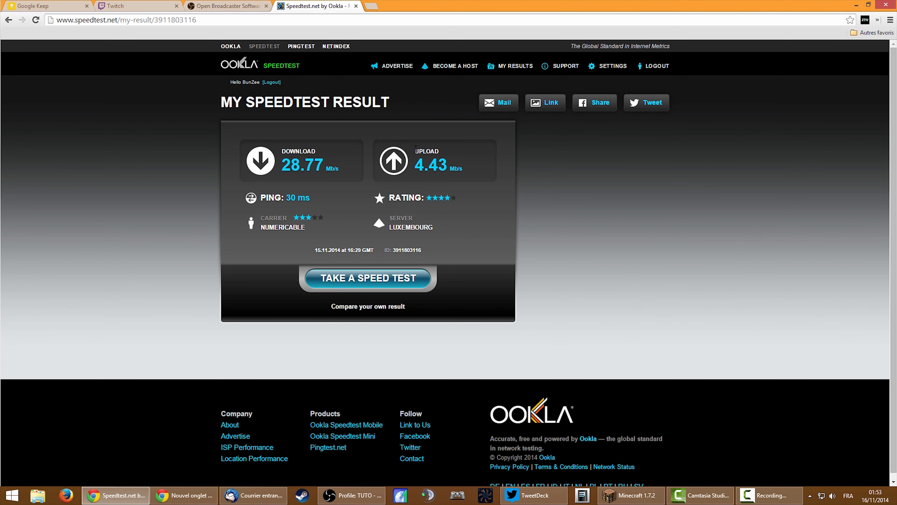
{"action": "left_click_drag", "start_coordinate": [419, 154], "coordinate": [460, 170]}
{"action": "left_click", "coordinate": [463, 175]}
{"action": "left_click", "coordinate": [215, 6]}
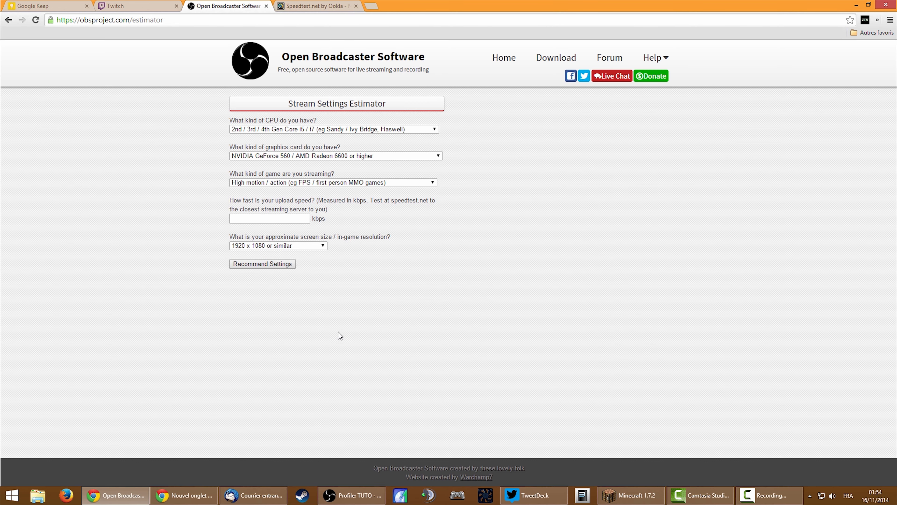
Get recommended settings for an upload speed of 4500 kbps and a resolution of 1280 x 720 or similar
{"action": "left_click", "coordinate": [269, 218]}
{"action": "type", "text": "45000"}
{"action": "key", "text": "BackSpace"}
{"action": "left_click", "coordinate": [314, 246]}
{"action": "left_click", "coordinate": [296, 268]}
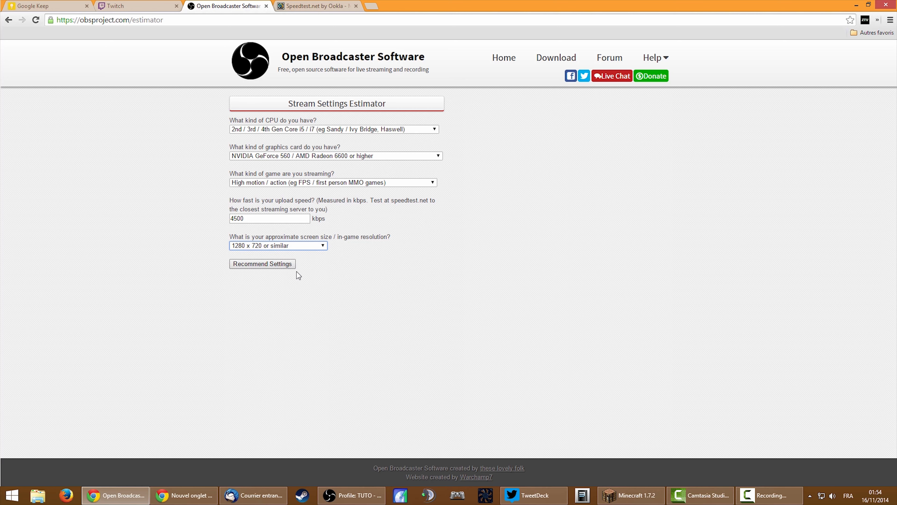
{"action": "left_click", "coordinate": [267, 265]}
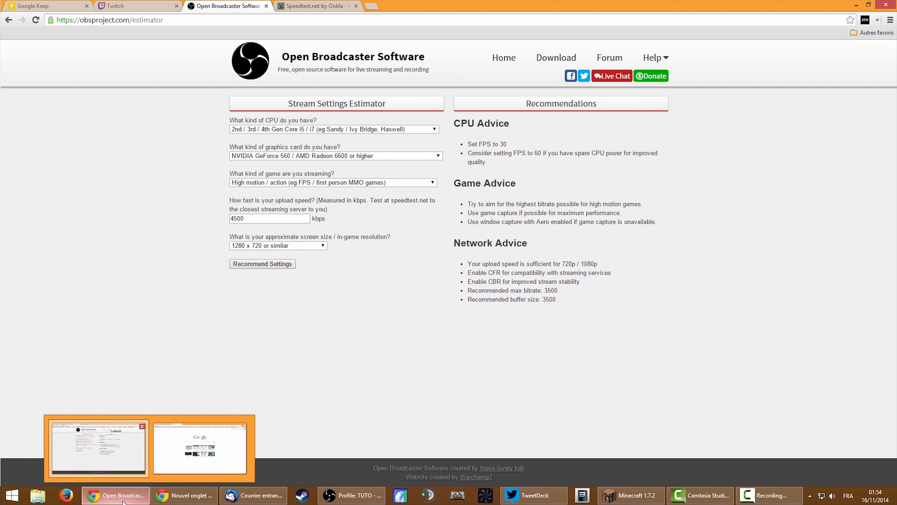
Switch to Open Broadcaster Software and set the maximum video bitrate to 3500 kb/s in the encoding settings
{"action": "left_click", "coordinate": [352, 495]}
{"action": "left_click_drag", "start_coordinate": [473, 146], "coordinate": [380, 138]}
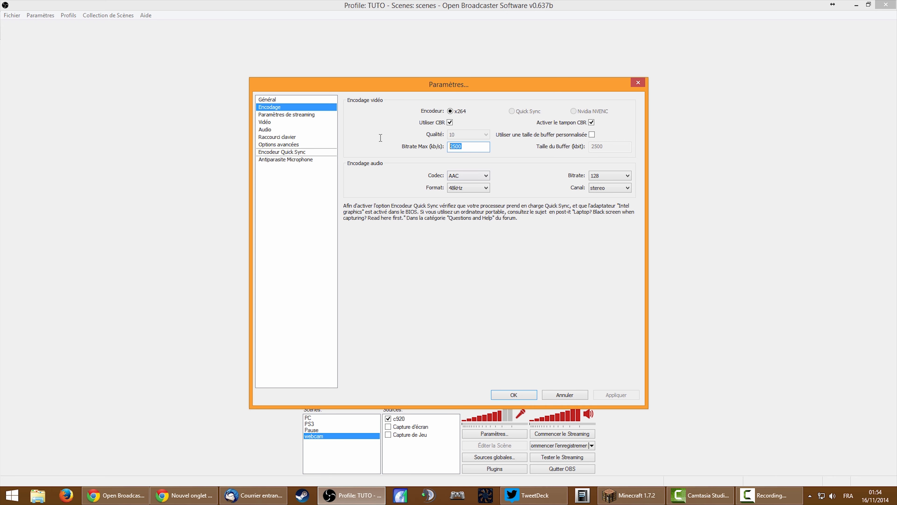
{"action": "type", "text": "3500"}
Review the available audio codecs and audio bitrates in the encoding settings without changing them
{"action": "left_click", "coordinate": [474, 174]}
{"action": "left_click", "coordinate": [461, 176]}
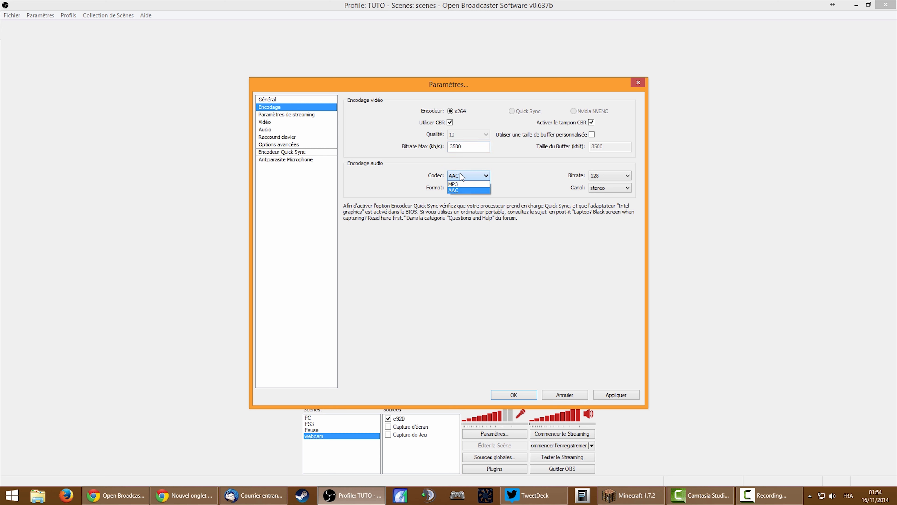
{"action": "left_click", "coordinate": [462, 175]}
{"action": "left_click", "coordinate": [617, 176]}
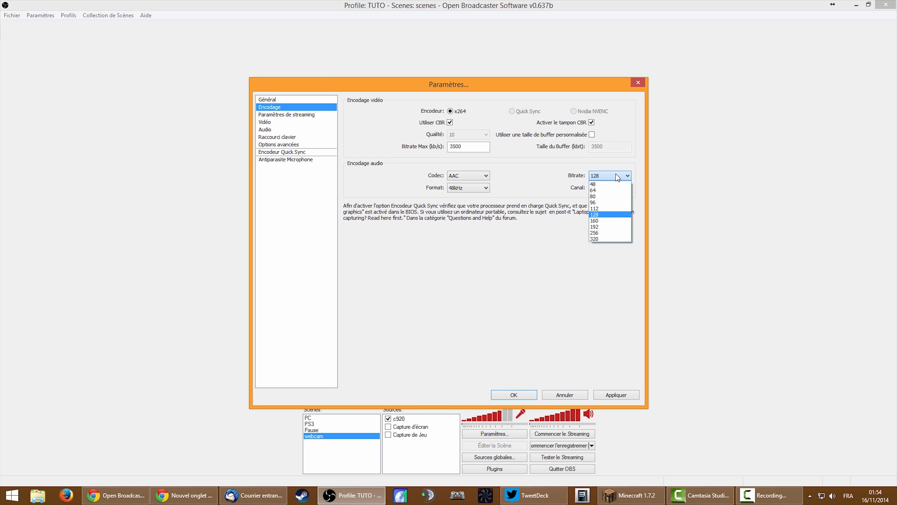
{"action": "left_click", "coordinate": [617, 177]}
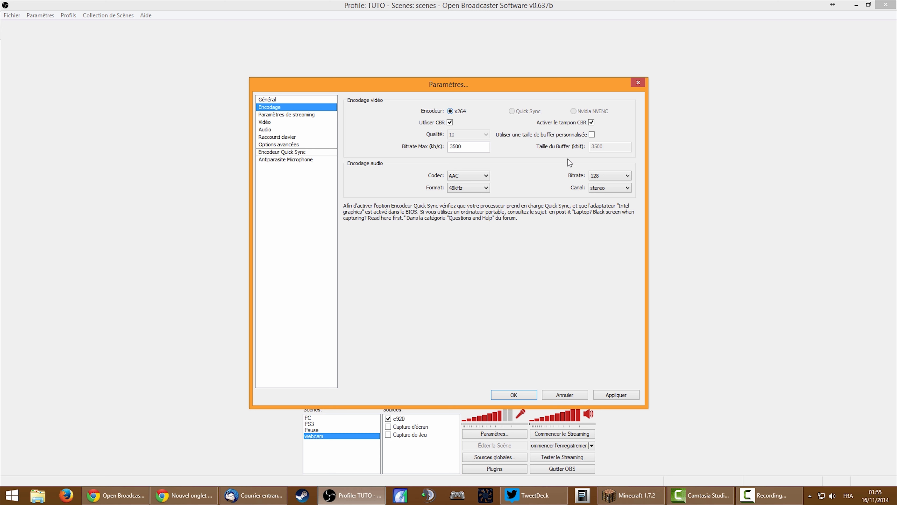
Save the encoding changes, and review the mode, streaming service and FMS server choices in the streaming settings
{"action": "left_click", "coordinate": [287, 115]}
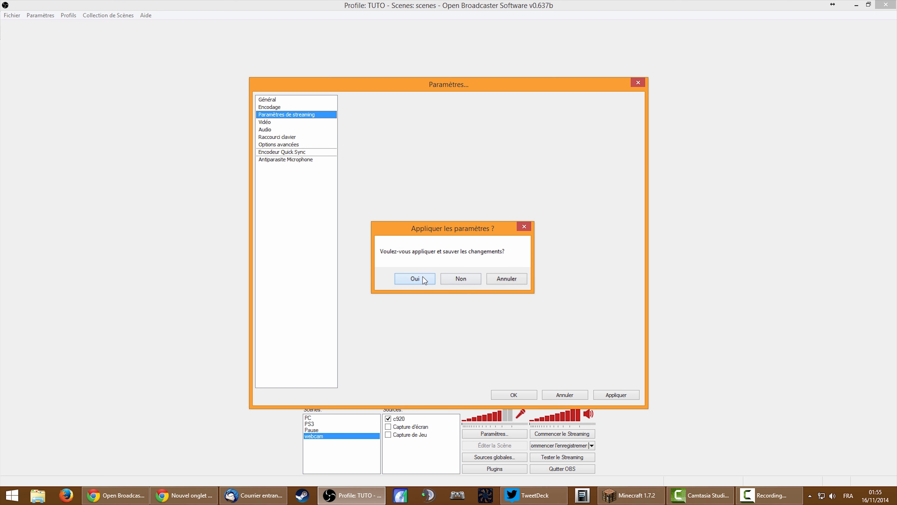
{"action": "left_click", "coordinate": [423, 276]}
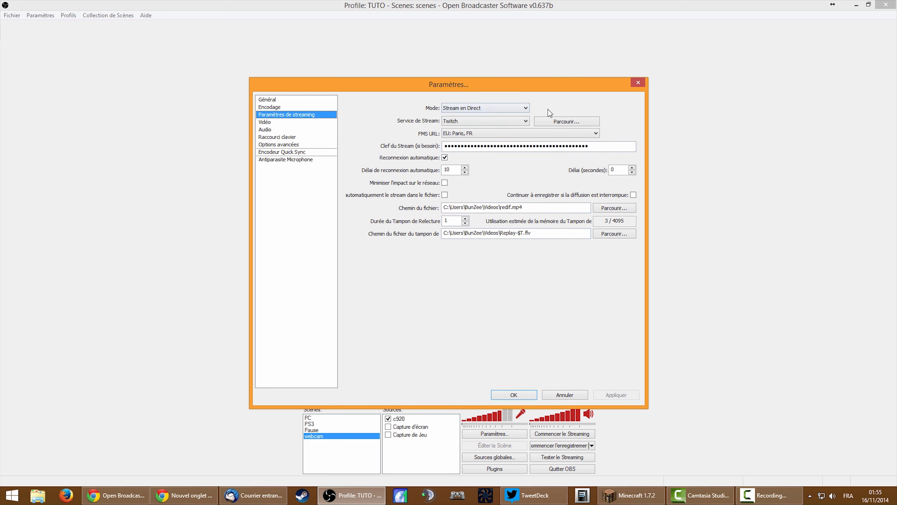
{"action": "left_click", "coordinate": [474, 108]}
{"action": "left_click", "coordinate": [473, 108]}
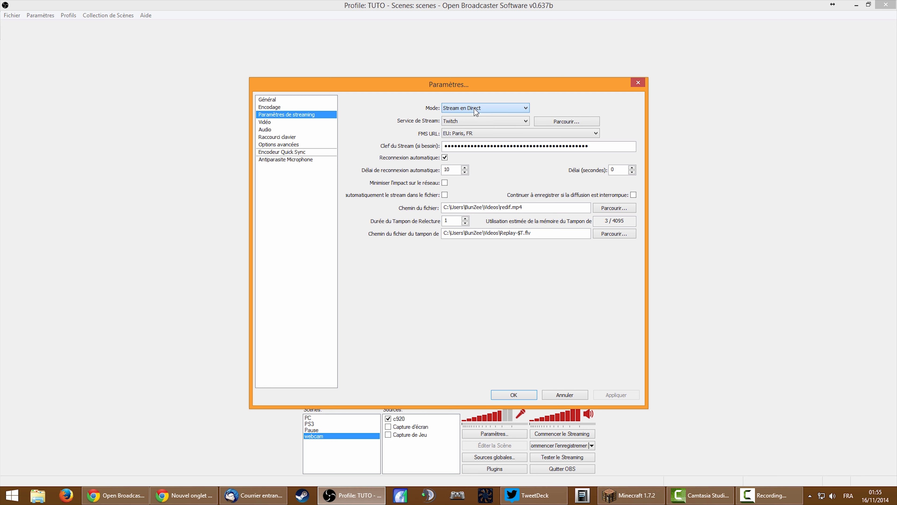
{"action": "left_click", "coordinate": [454, 120]}
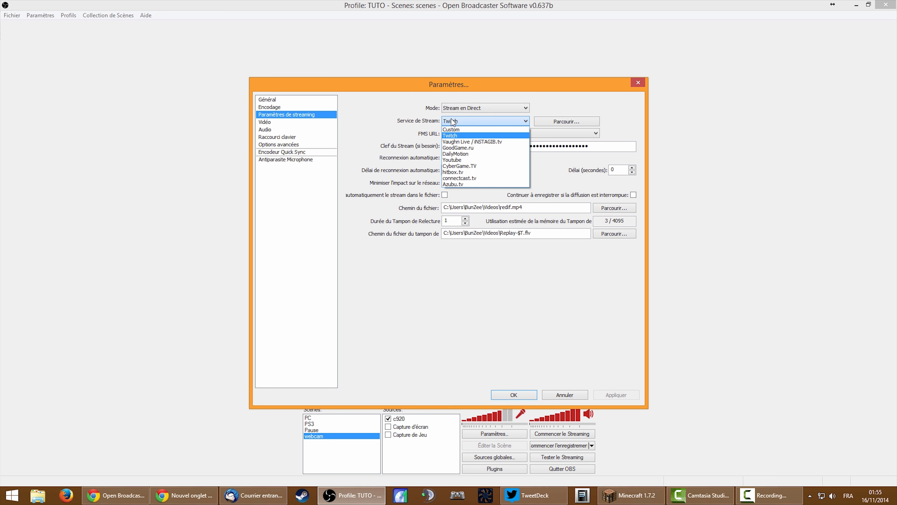
{"action": "left_click", "coordinate": [452, 119]}
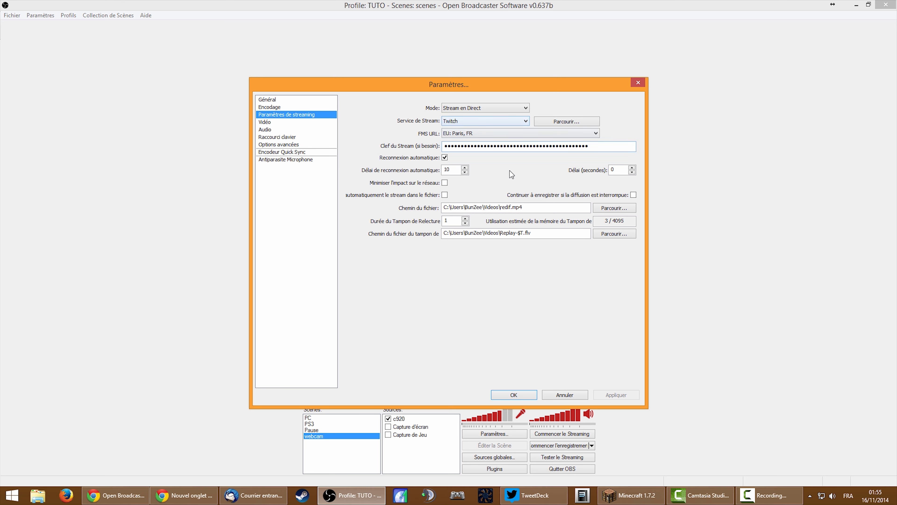
{"action": "left_click", "coordinate": [464, 132]}
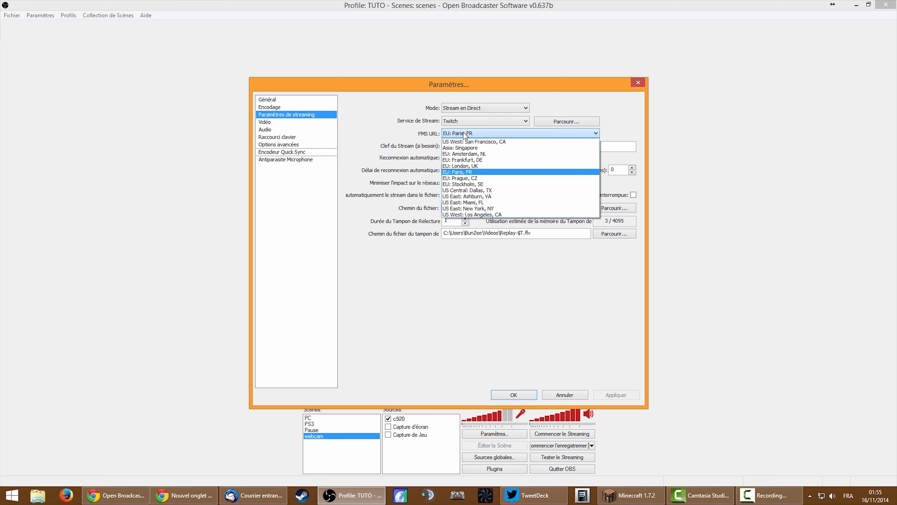
{"action": "left_click", "coordinate": [464, 132]}
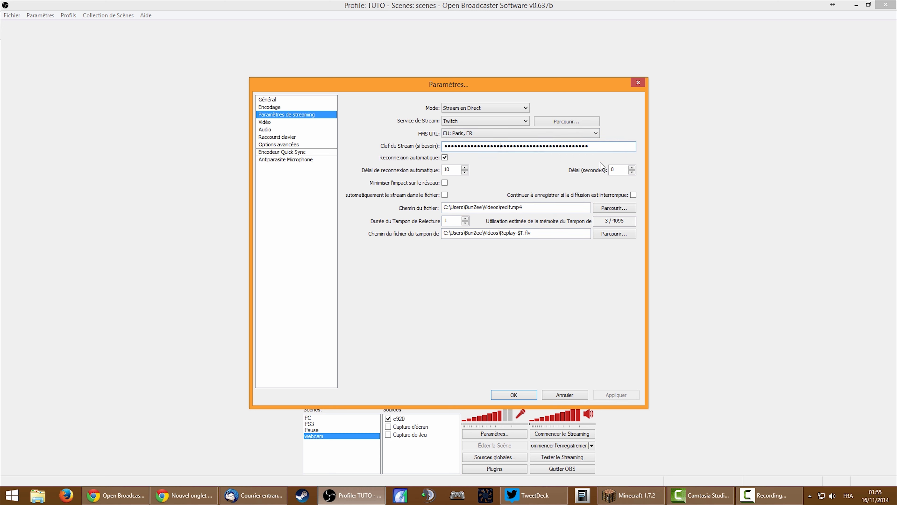
Switch to the browser and view the Twitch dashboard's stream key page and the account's dashboard link
{"action": "left_click", "coordinate": [124, 501]}
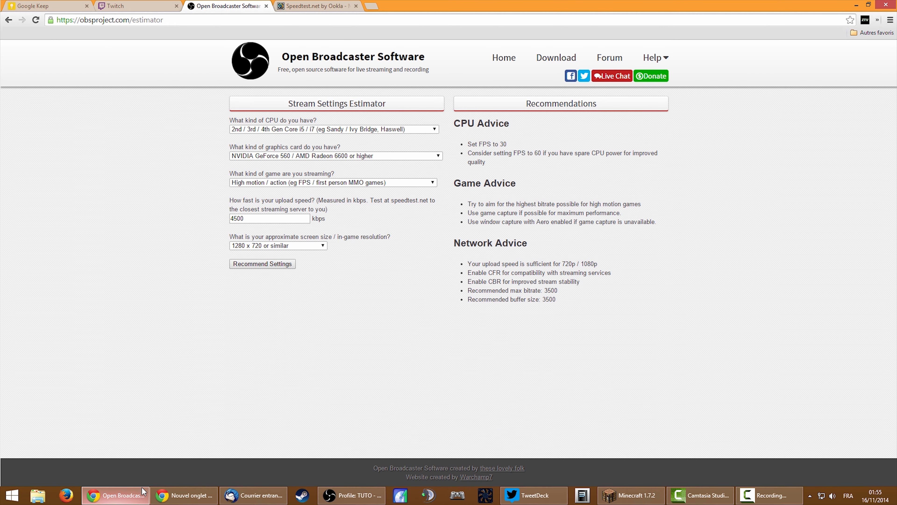
{"action": "left_click", "coordinate": [120, 5]}
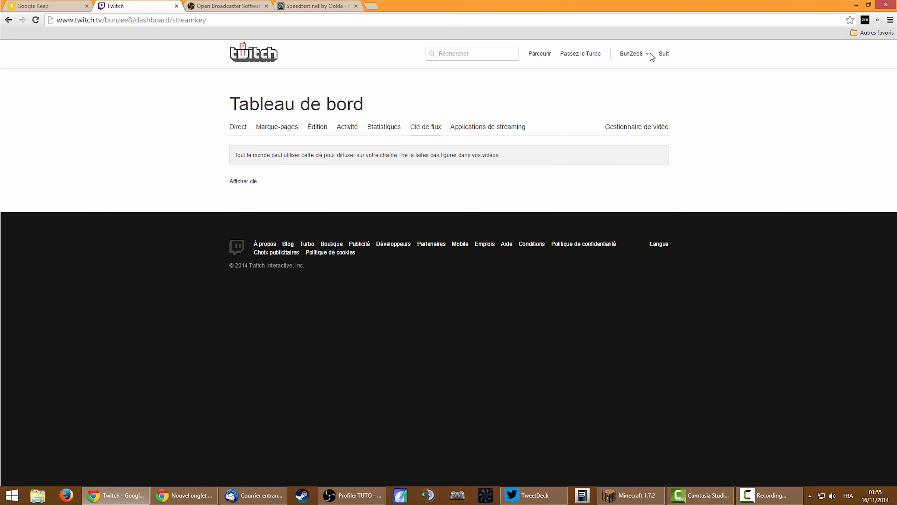
{"action": "left_click", "coordinate": [636, 58]}
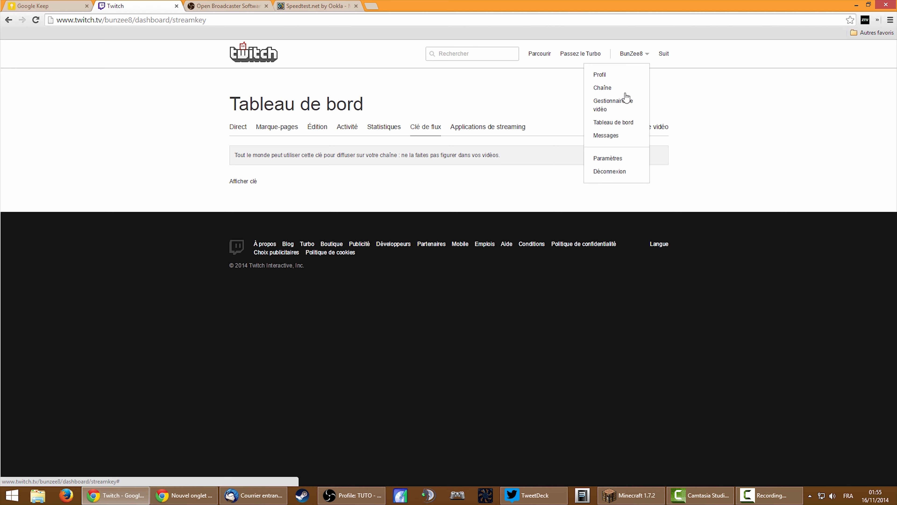
{"action": "left_click", "coordinate": [747, 99]}
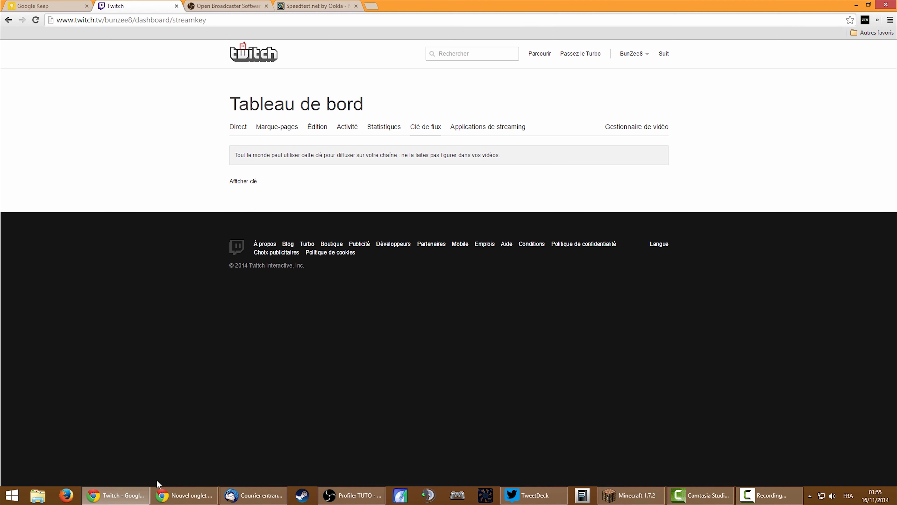
Switch back to Open Broadcaster Software, save the streaming settings and open the video settings
{"action": "left_click", "coordinate": [351, 495]}
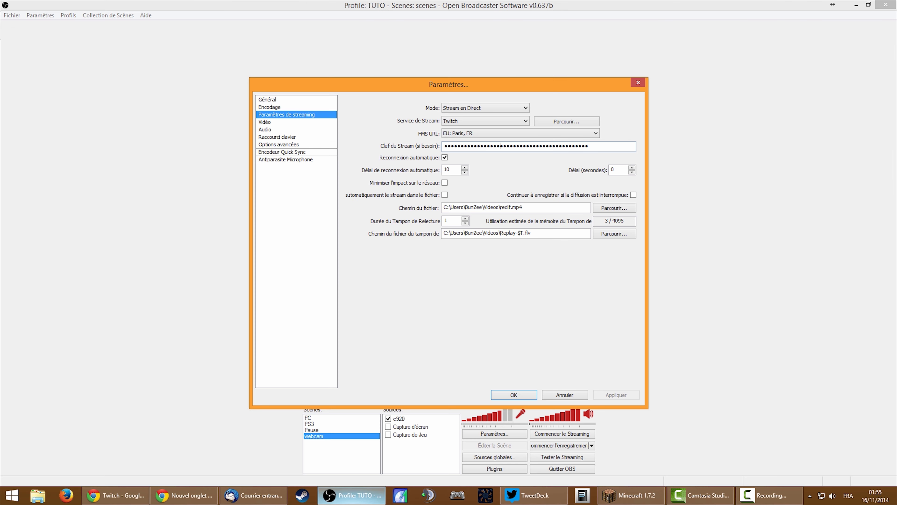
{"action": "double_click", "coordinate": [445, 194]}
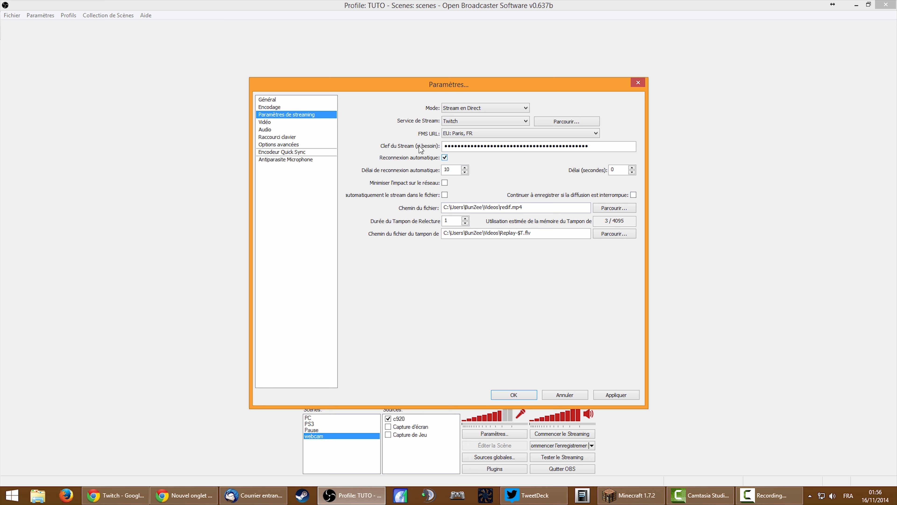
{"action": "left_click", "coordinate": [283, 128]}
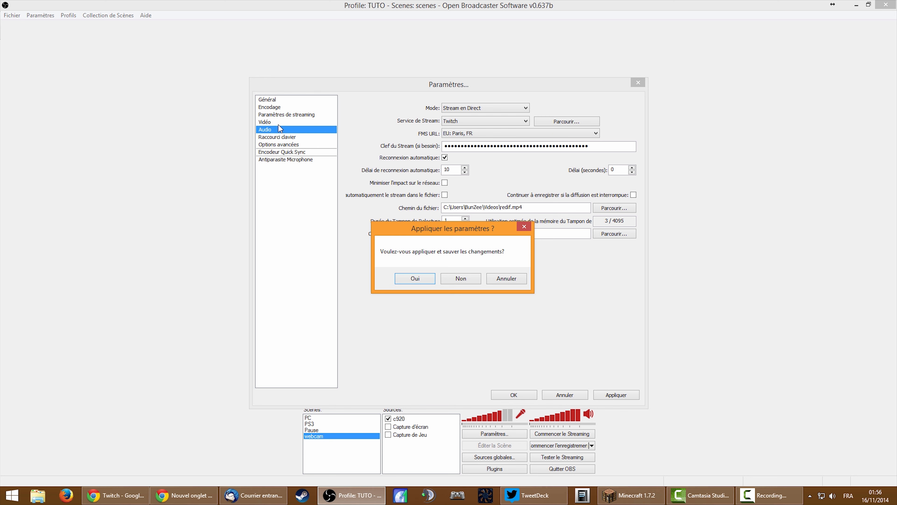
{"action": "left_click", "coordinate": [497, 278]}
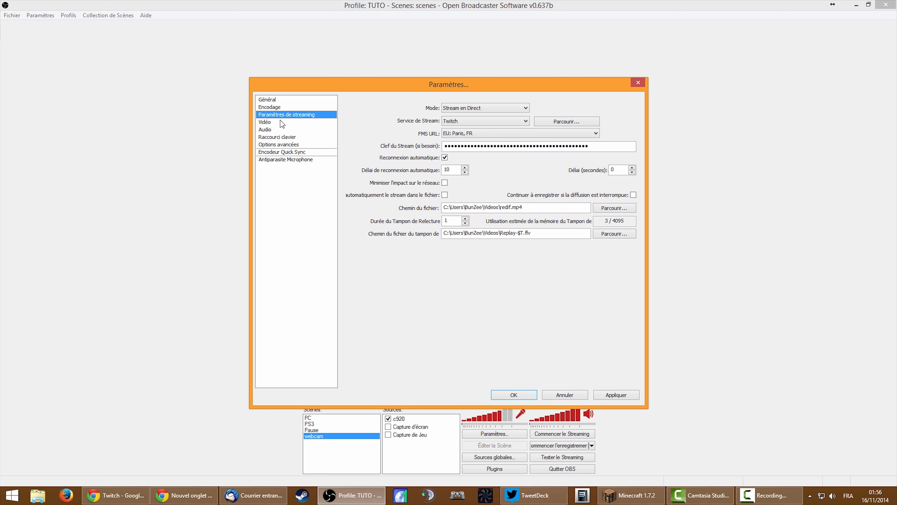
{"action": "left_click", "coordinate": [281, 121]}
{"action": "left_click", "coordinate": [425, 278]}
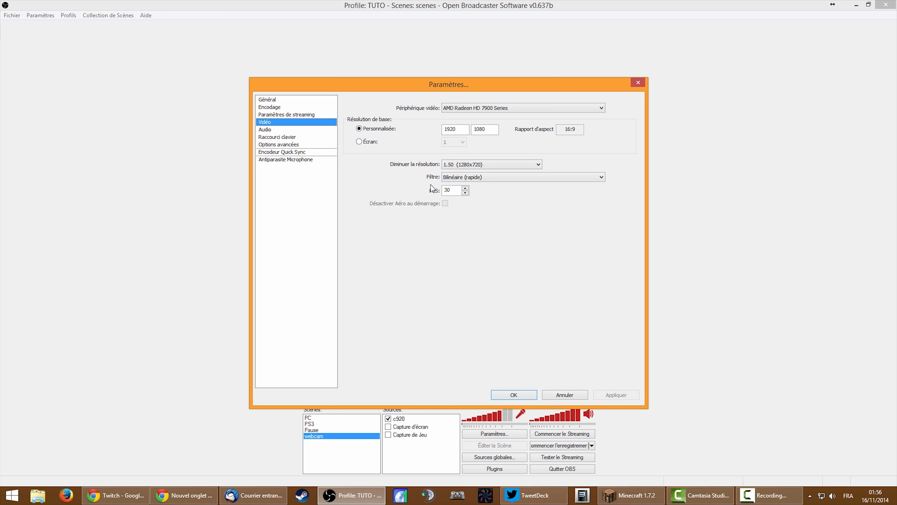
Review the resolution downscale and filter choices in the video settings, keeping 1.50 (1280x720) and Bilinéaire (rapide)
{"action": "left_click", "coordinate": [490, 169]}
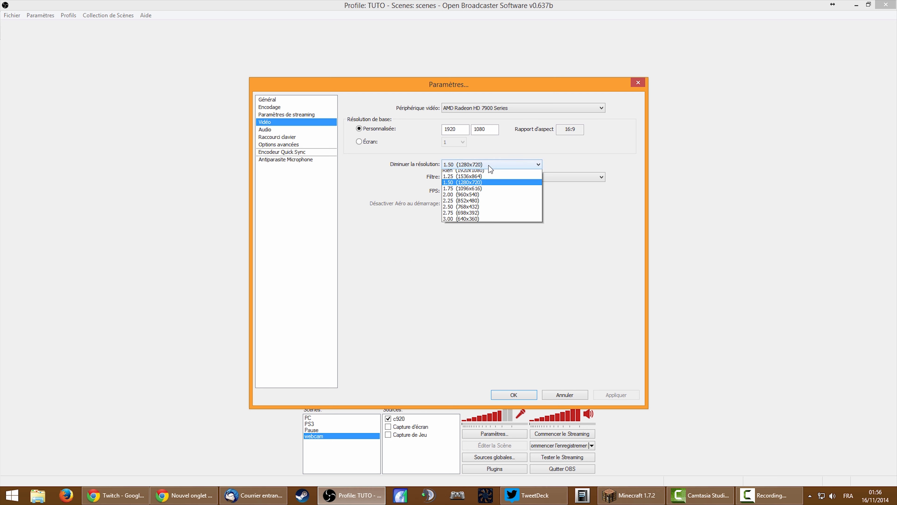
{"action": "left_click", "coordinate": [488, 165]}
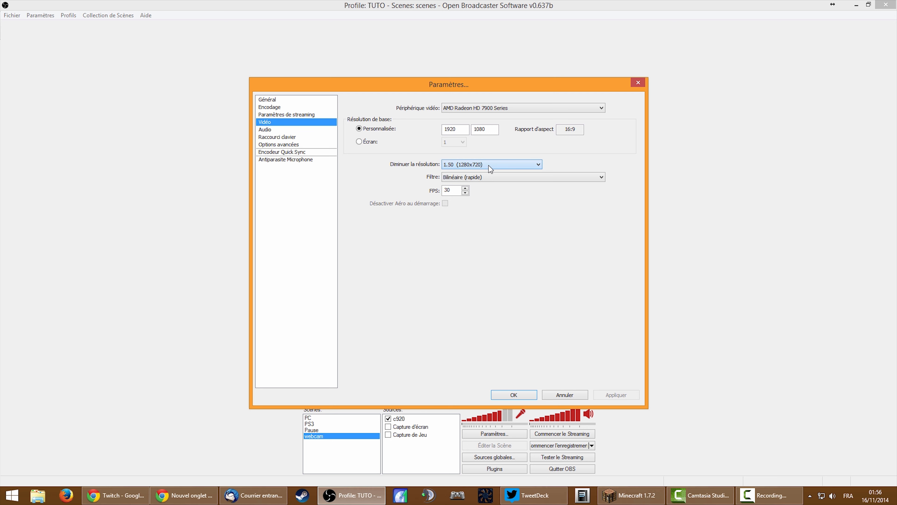
{"action": "left_click", "coordinate": [489, 165]}
{"action": "left_click", "coordinate": [489, 166]}
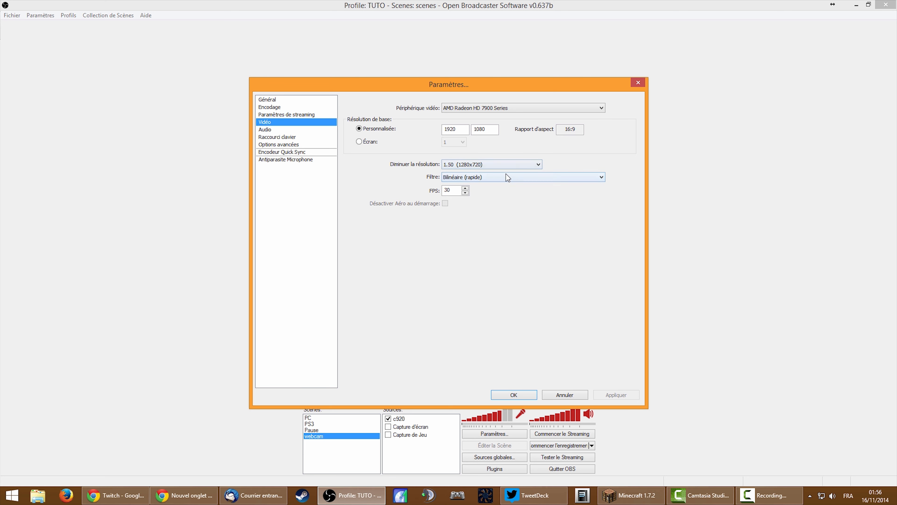
{"action": "left_click", "coordinate": [484, 176]}
{"action": "left_click", "coordinate": [484, 176]}
{"action": "key", "text": "Tab"}
Try a frame rate of 60 FPS in the video settings
{"action": "left_click", "coordinate": [452, 190]}
{"action": "left_click_drag", "start_coordinate": [455, 191], "coordinate": [398, 200]}
{"action": "type", "text": "60"}
Set the frame rate to 30 FPS, and save the video settings while moving on to the audio settings
{"action": "left_click_drag", "start_coordinate": [455, 191], "coordinate": [352, 226]}
{"action": "type", "text": "30"}
{"action": "left_click", "coordinate": [276, 130]}
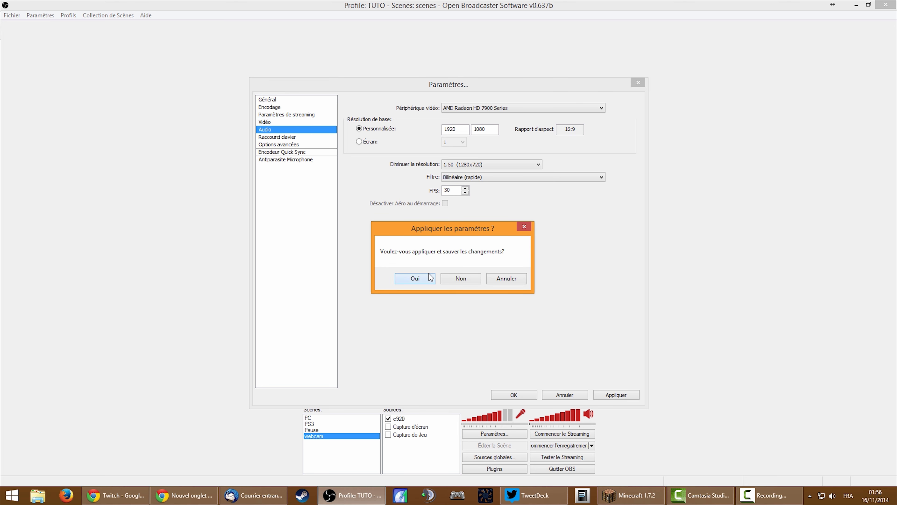
{"action": "left_click", "coordinate": [424, 279]}
Review the main audio device and microphone choices, and set the microphone sync offset to 0
{"action": "left_click", "coordinate": [502, 108]}
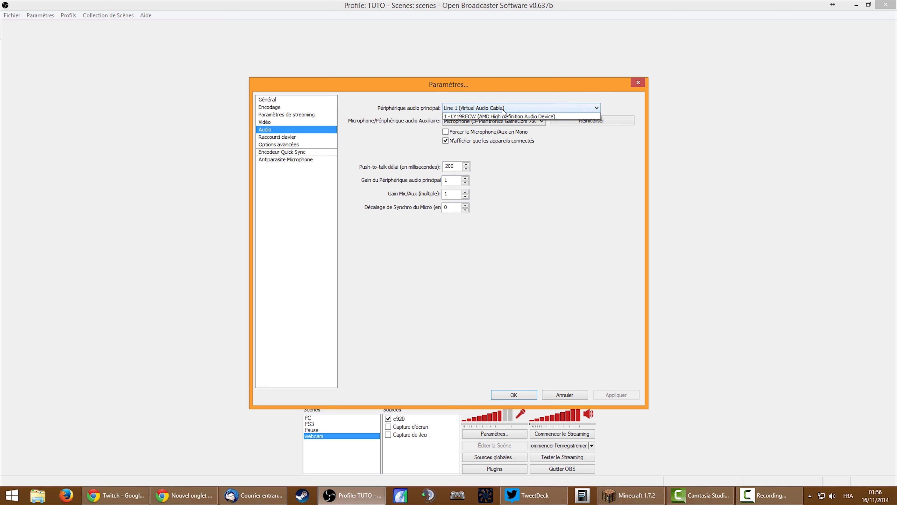
{"action": "left_click", "coordinate": [503, 109]}
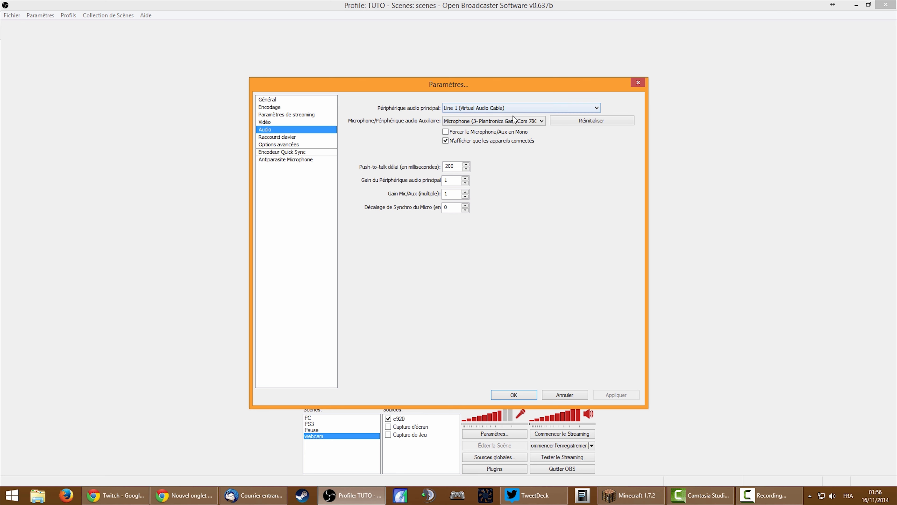
{"action": "left_click", "coordinate": [484, 120]}
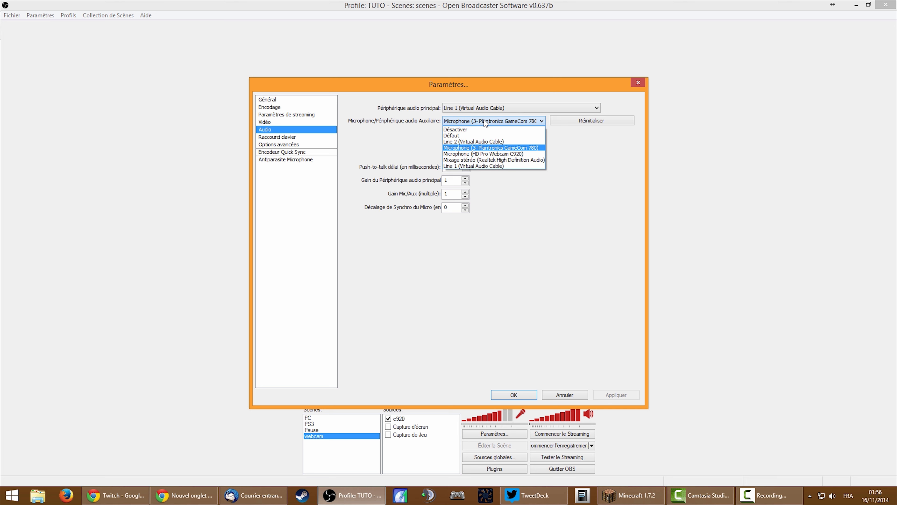
{"action": "left_click", "coordinate": [484, 119]}
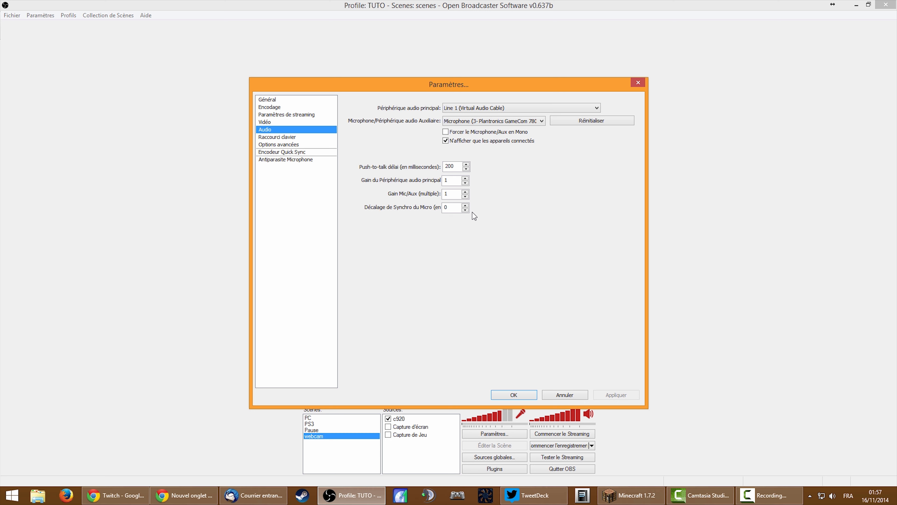
{"action": "double_click", "coordinate": [452, 207]}
{"action": "type", "text": "0"}
Review the advanced options, keeping the superfast x264 preset and the Normale priority, and close the settings
{"action": "left_click", "coordinate": [303, 145]}
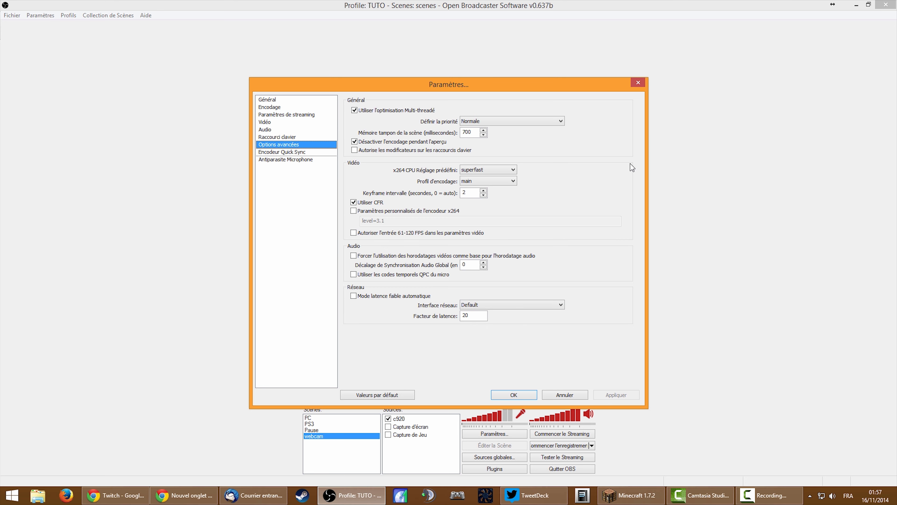
{"action": "double_click", "coordinate": [468, 193]}
{"action": "left_click", "coordinate": [478, 170]}
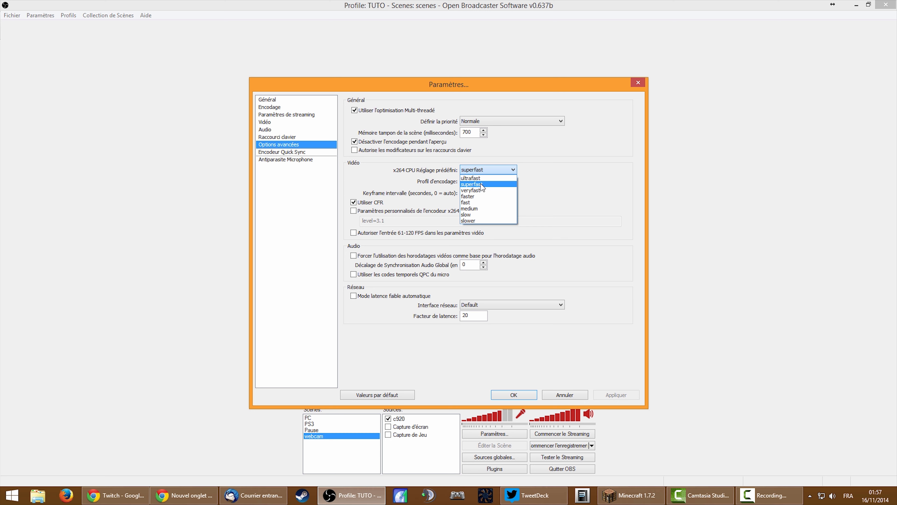
{"action": "left_click", "coordinate": [504, 169]}
{"action": "left_click", "coordinate": [502, 120]}
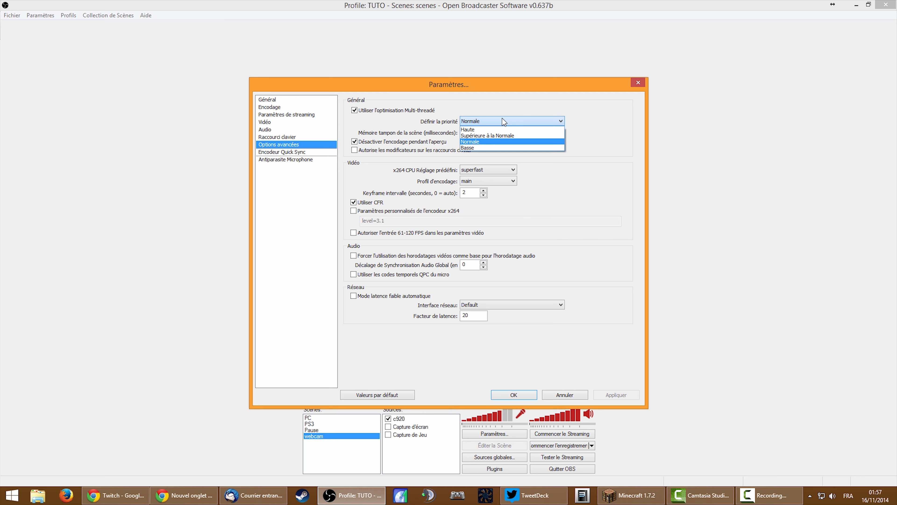
{"action": "left_click", "coordinate": [502, 120]}
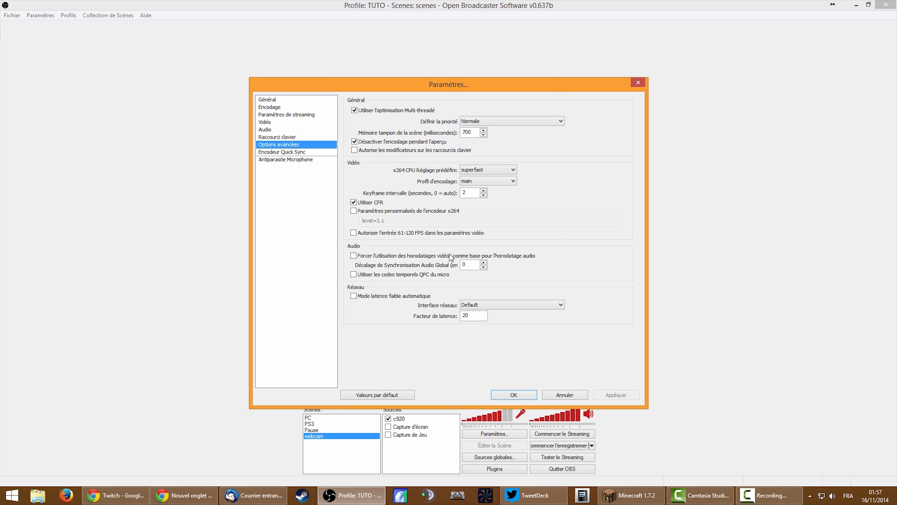
{"action": "left_click", "coordinate": [363, 203]}
{"action": "left_click", "coordinate": [516, 396]}
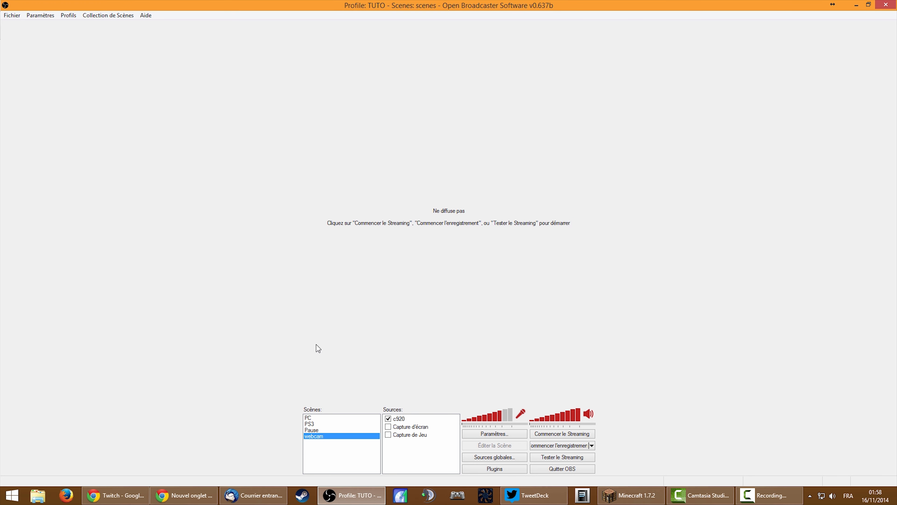
Add a new scene named TUTO
{"action": "right_click", "coordinate": [323, 457]}
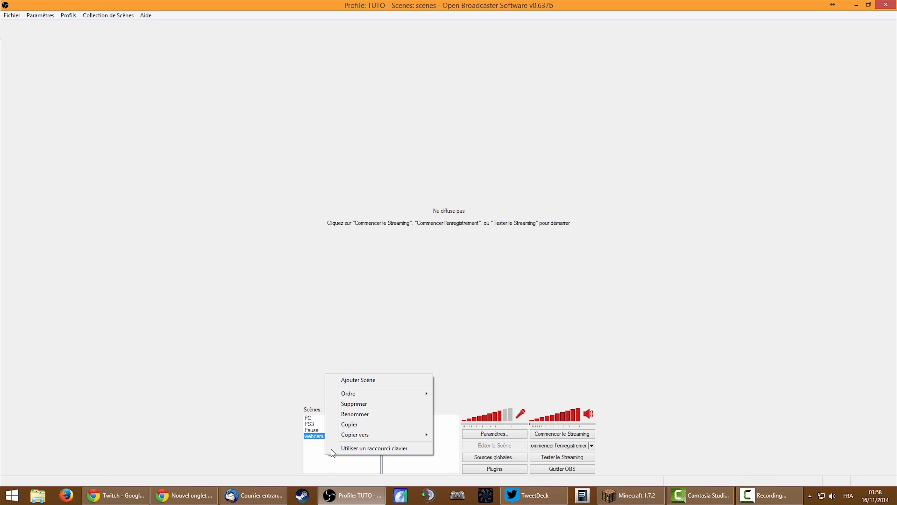
{"action": "left_click", "coordinate": [374, 380]}
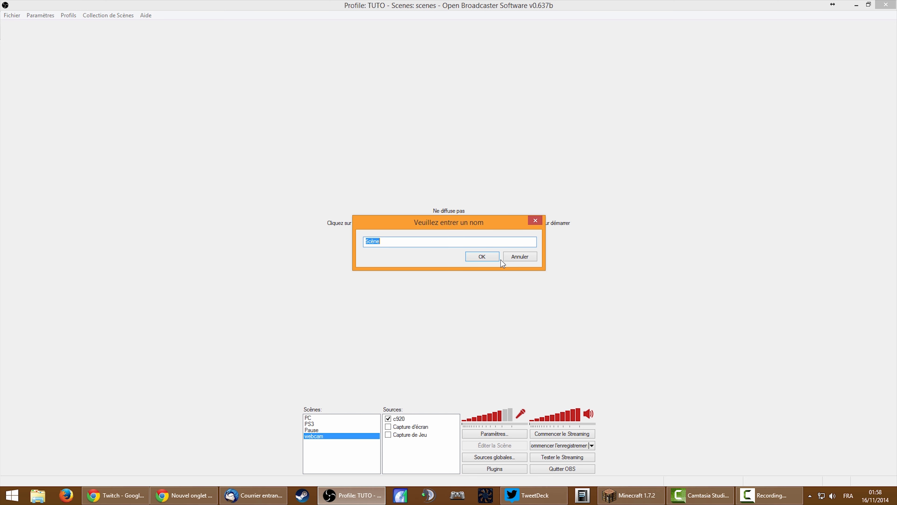
{"action": "type", "text": "TUTO"}
{"action": "key", "text": "Return"}
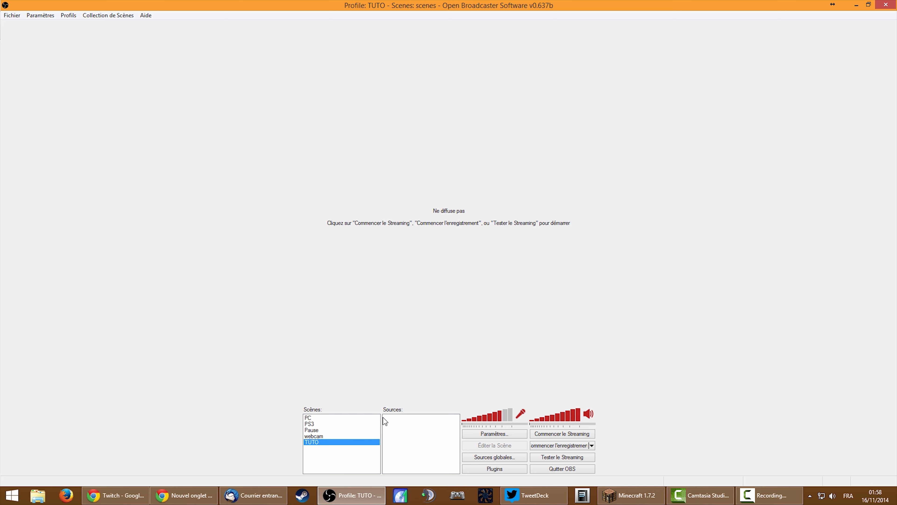
Add an image source to the TUTO scene using BunZee-live-pause-1080.png from the Documents\TUTO folder, and start the streaming test preview
{"action": "right_click", "coordinate": [401, 439]}
{"action": "mouse_move", "coordinate": [419, 449]}
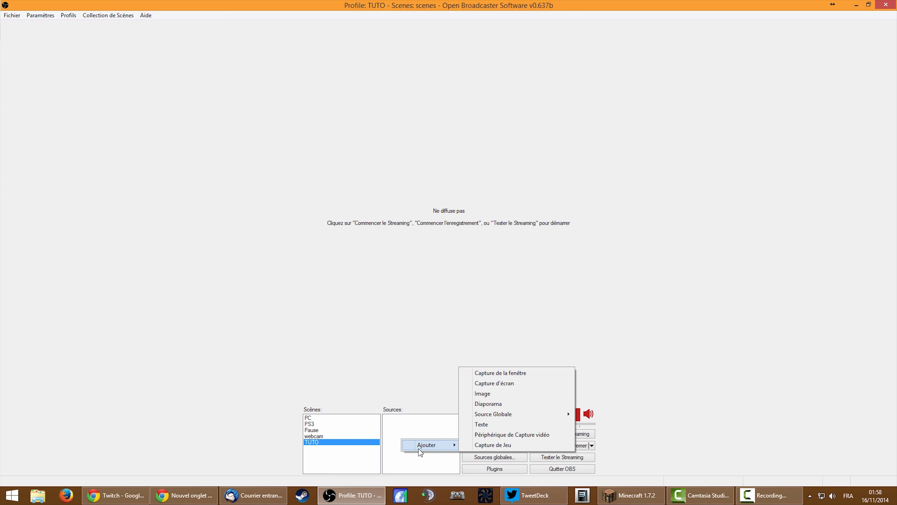
{"action": "left_click", "coordinate": [500, 395]}
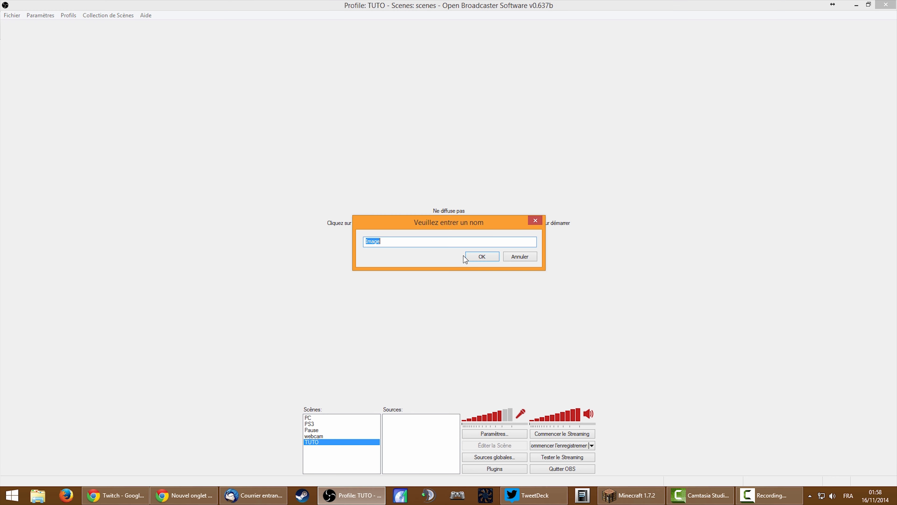
{"action": "left_click", "coordinate": [485, 260]}
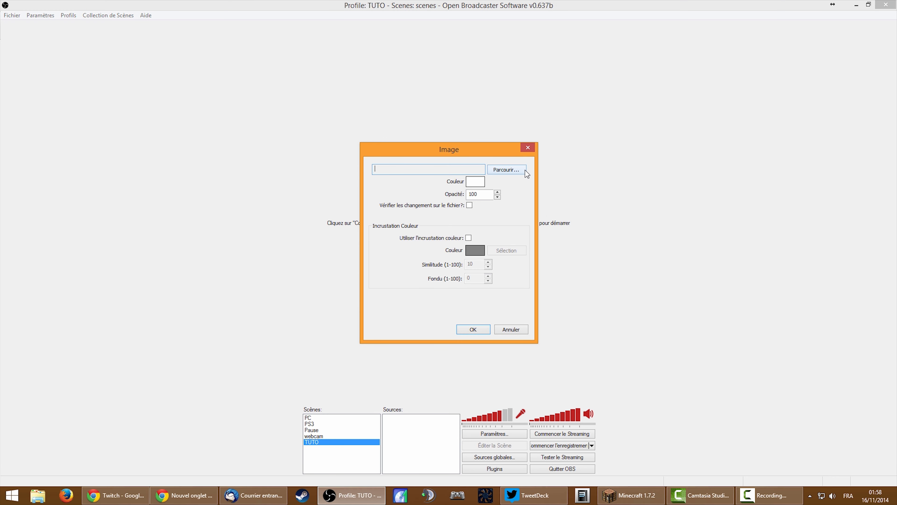
{"action": "left_click", "coordinate": [508, 171]}
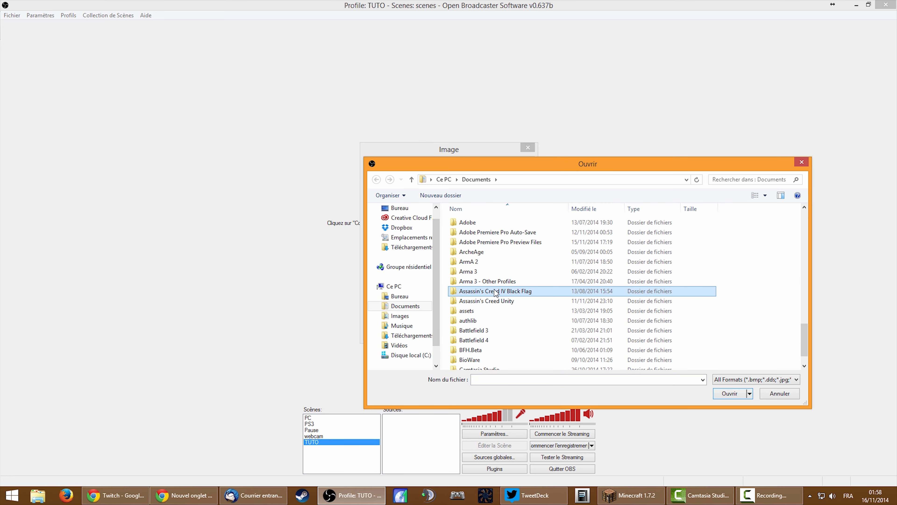
{"action": "scroll", "coordinate": [494, 290], "scroll_direction": "down", "scroll_amount": 15}
{"action": "double_click", "coordinate": [477, 262]}
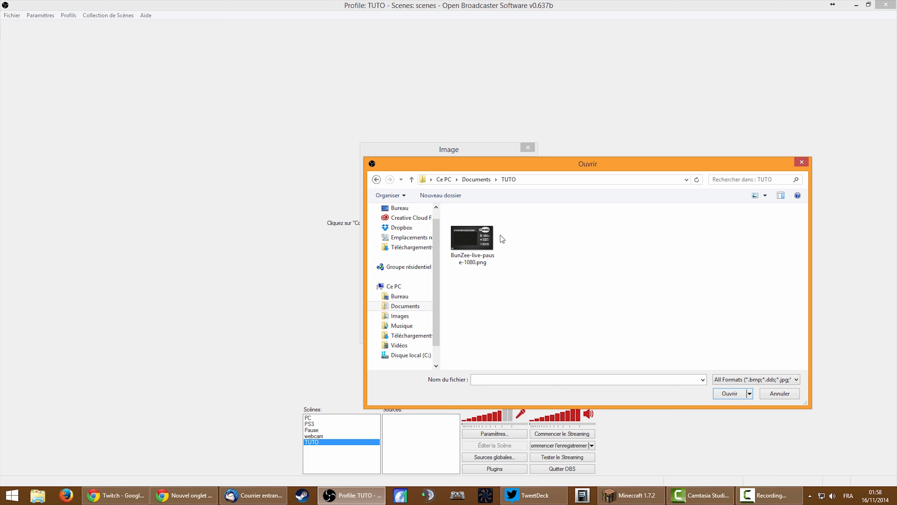
{"action": "double_click", "coordinate": [468, 243]}
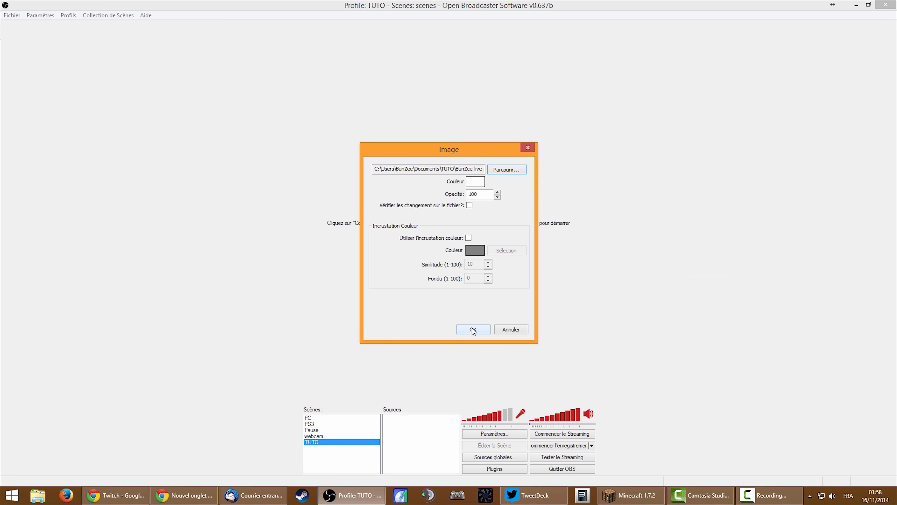
{"action": "left_click", "coordinate": [472, 328]}
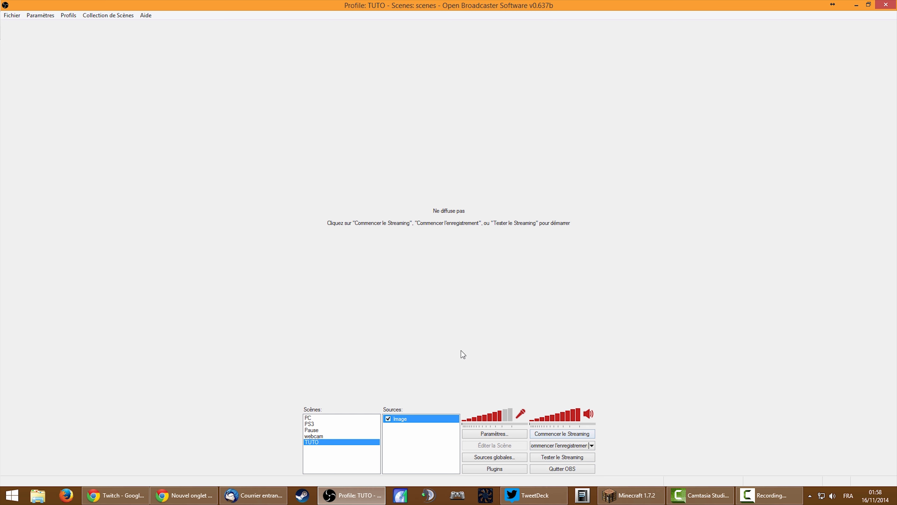
{"action": "left_click", "coordinate": [576, 458]}
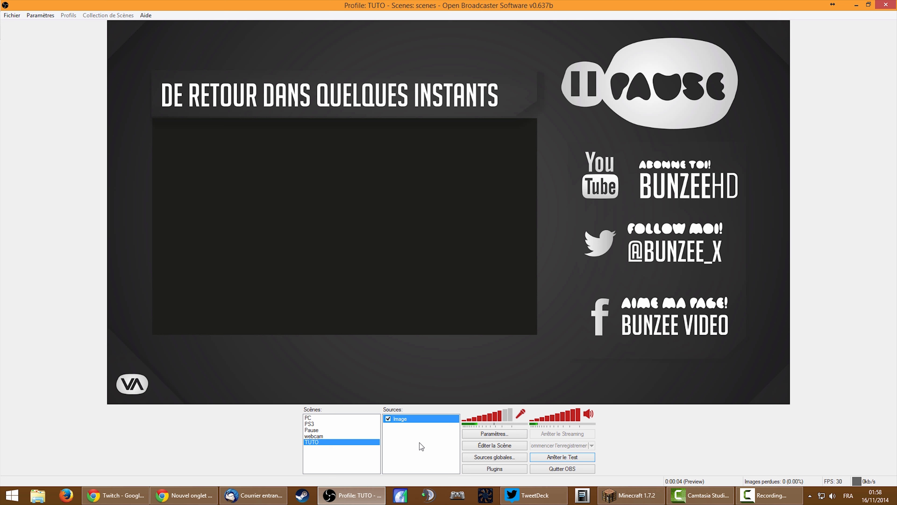
Add a game capture source named MINECRAFT to the TUTO scene, capturing the application [javaw]: Minecraft 1.7.2
{"action": "left_click", "coordinate": [406, 453]}
{"action": "right_click", "coordinate": [412, 452]}
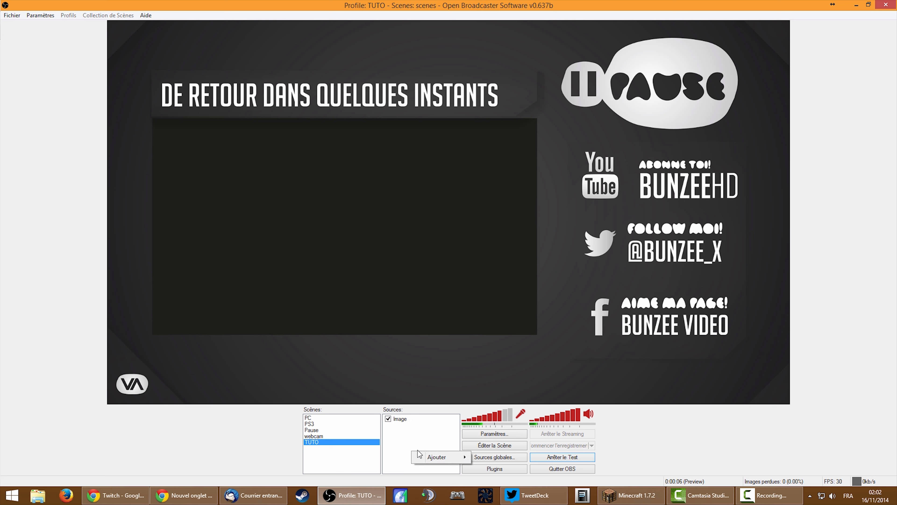
{"action": "mouse_move", "coordinate": [454, 456]}
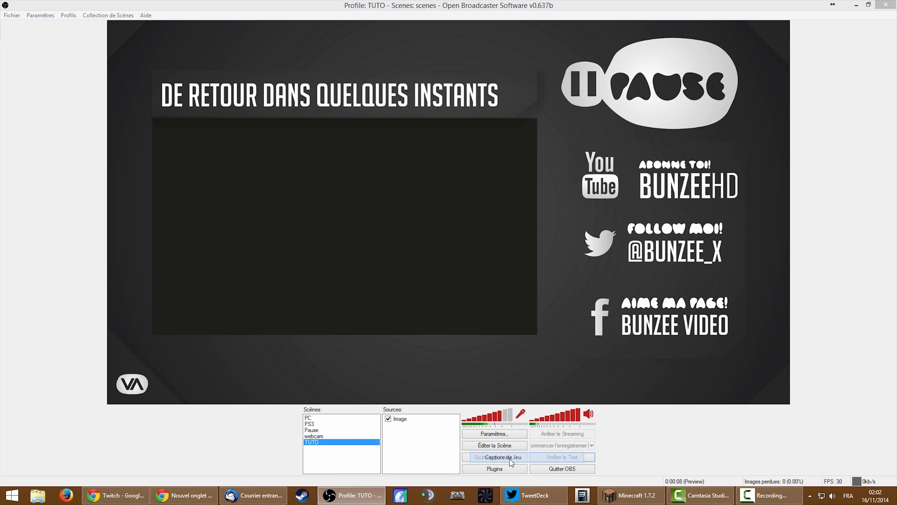
{"action": "left_click", "coordinate": [510, 458]}
{"action": "type", "text": "MINECRAF"}
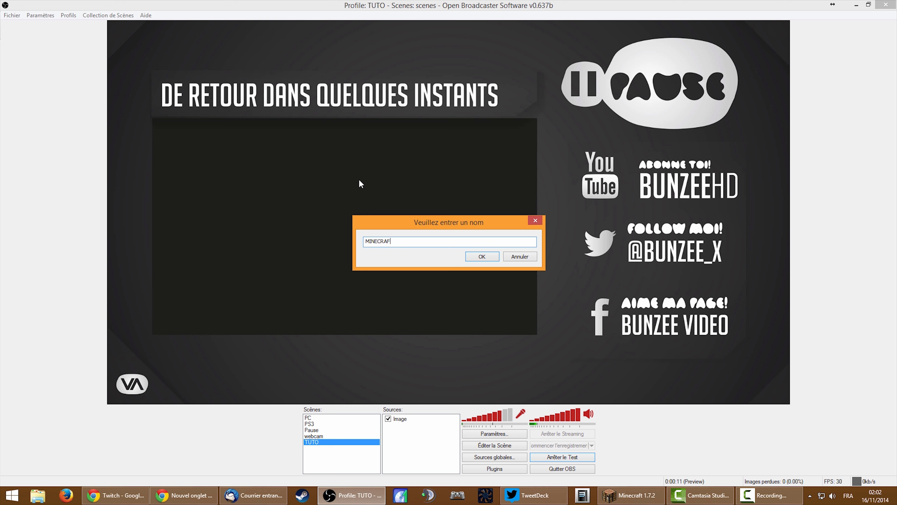
{"action": "key", "text": "Return"}
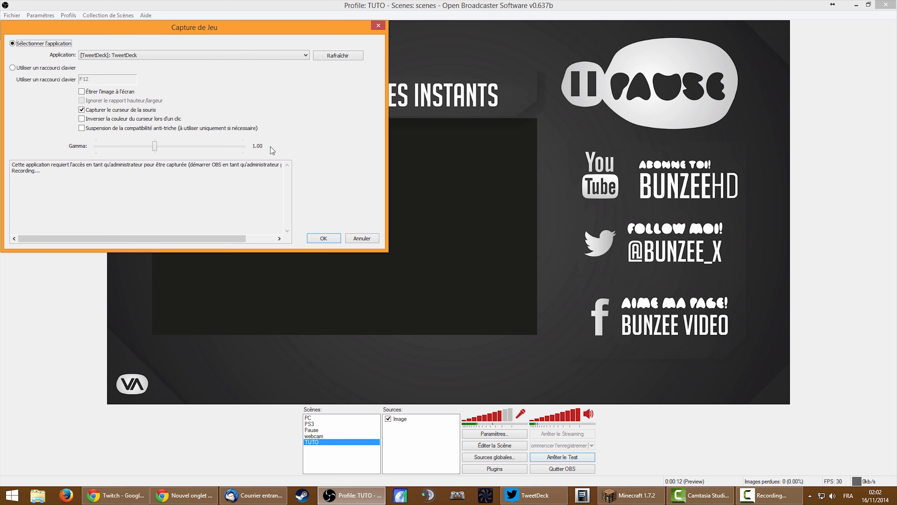
{"action": "left_click", "coordinate": [102, 59]}
{"action": "left_click", "coordinate": [119, 73]}
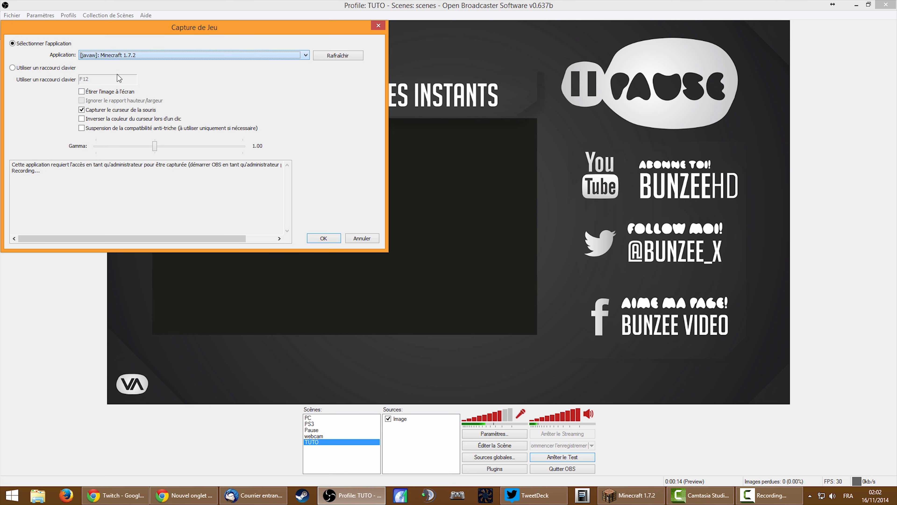
{"action": "left_click", "coordinate": [324, 238]}
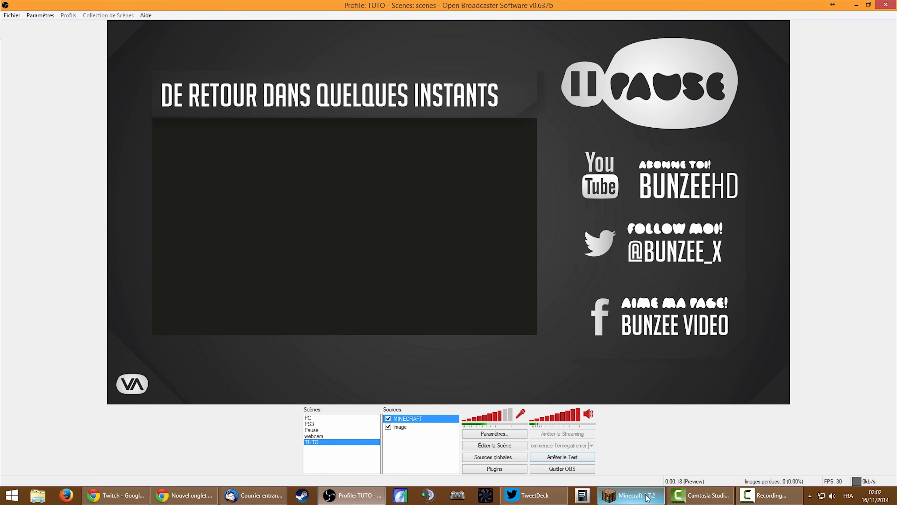
Bring the Minecraft 1.7.2 window to the front to activate its capture, and return to Open Broadcaster Software
{"action": "left_click", "coordinate": [641, 501]}
{"action": "left_click", "coordinate": [641, 501]}
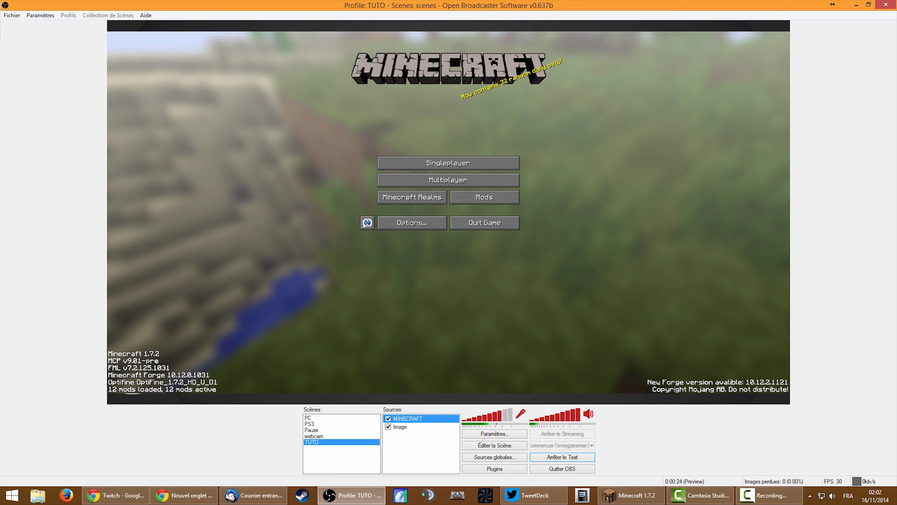
{"action": "mouse_move", "coordinate": [631, 495]}
Move the Image source to the top of the source order, above MINECRAFT
{"action": "left_click", "coordinate": [423, 427]}
{"action": "right_click", "coordinate": [407, 427]}
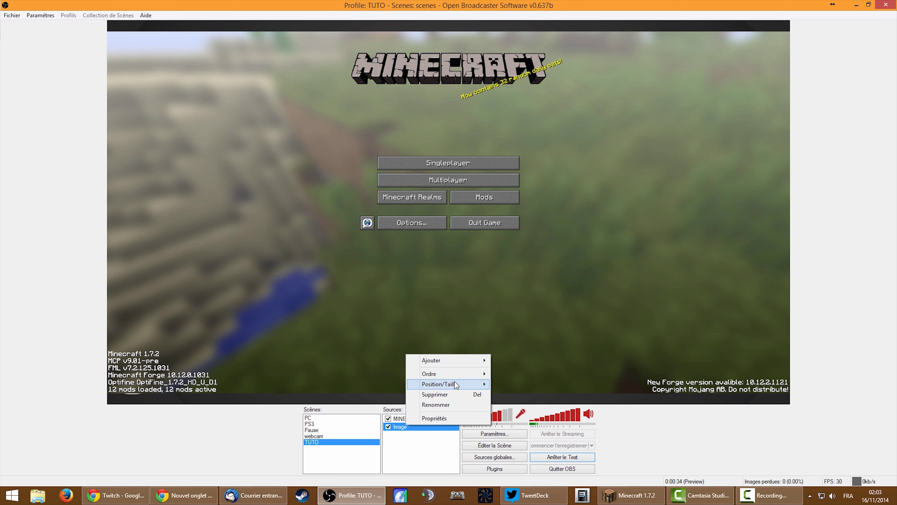
{"action": "mouse_move", "coordinate": [454, 375]}
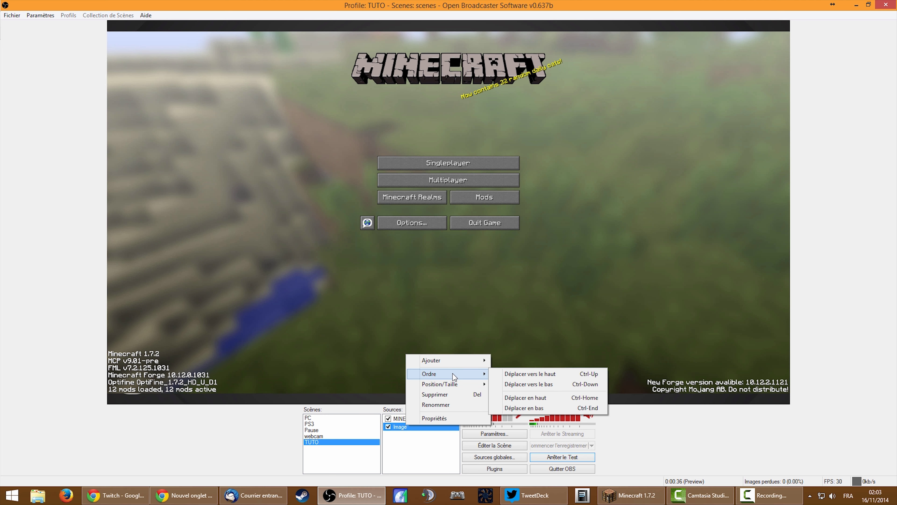
{"action": "left_click", "coordinate": [540, 397]}
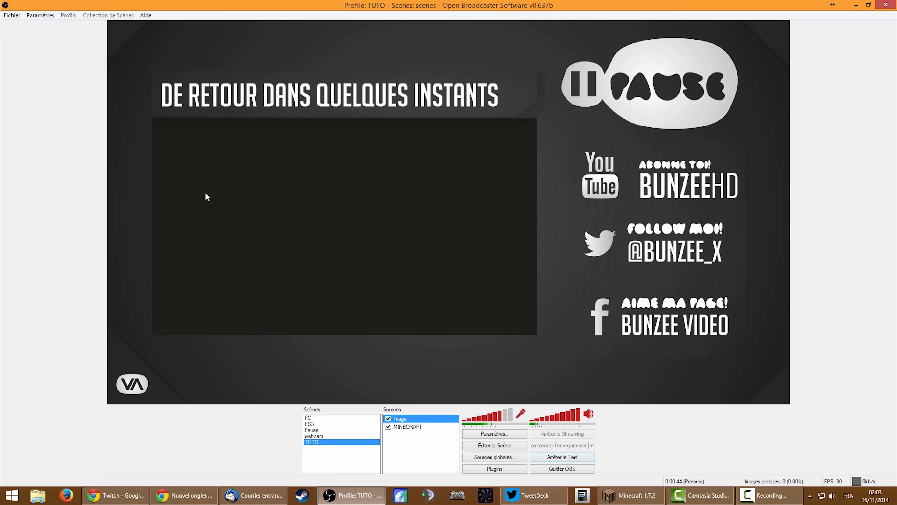
Move the MINECRAFT source back to the top of the source order, above Image
{"action": "left_click", "coordinate": [408, 429]}
{"action": "right_click", "coordinate": [411, 428]}
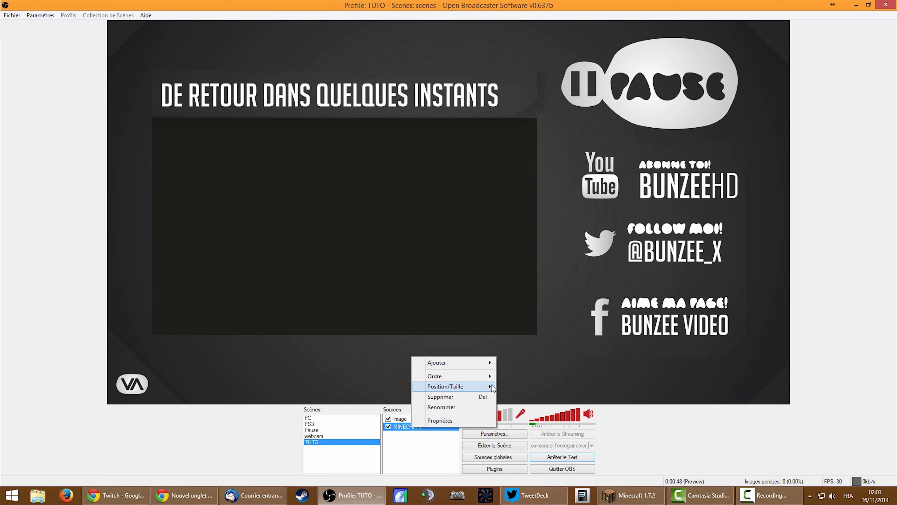
{"action": "mouse_move", "coordinate": [459, 379]}
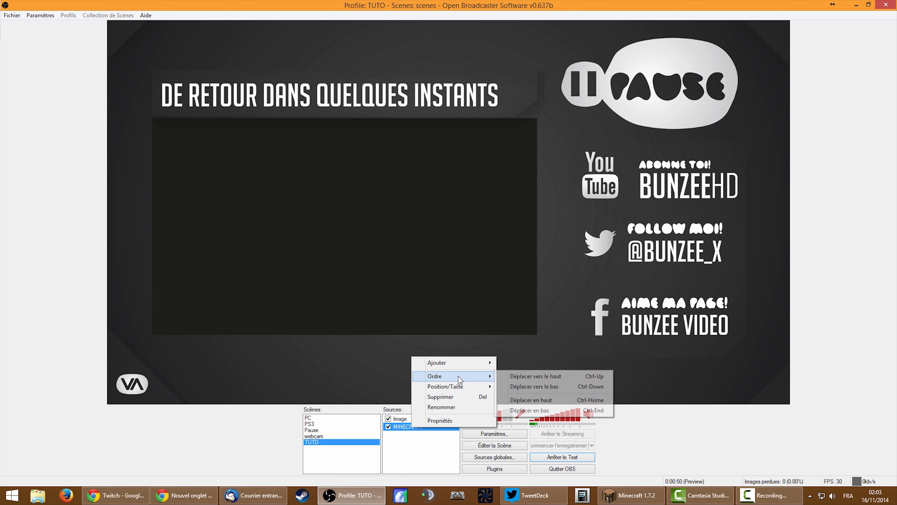
{"action": "left_click", "coordinate": [551, 400]}
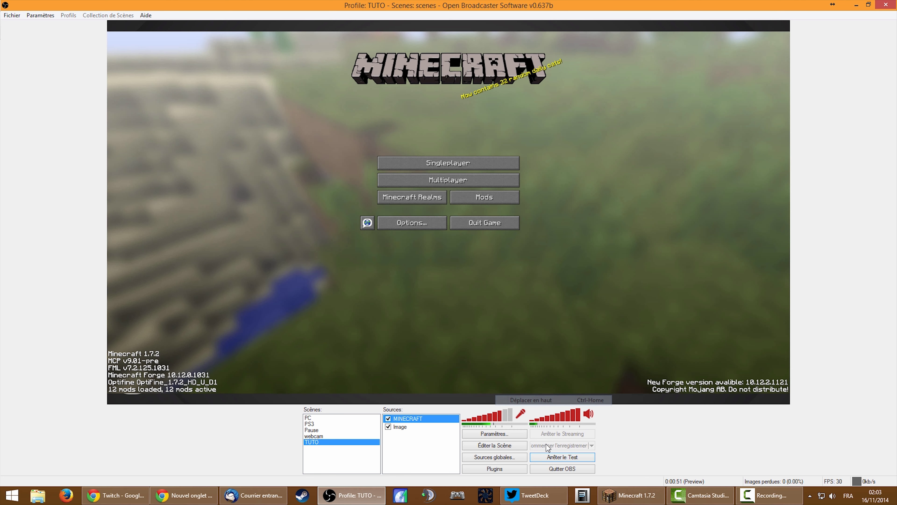
Shrink and reposition the MINECRAFT capture in scene editing mode so it fills the pause image's dark frame, and leave scene editing
{"action": "left_click", "coordinate": [502, 446]}
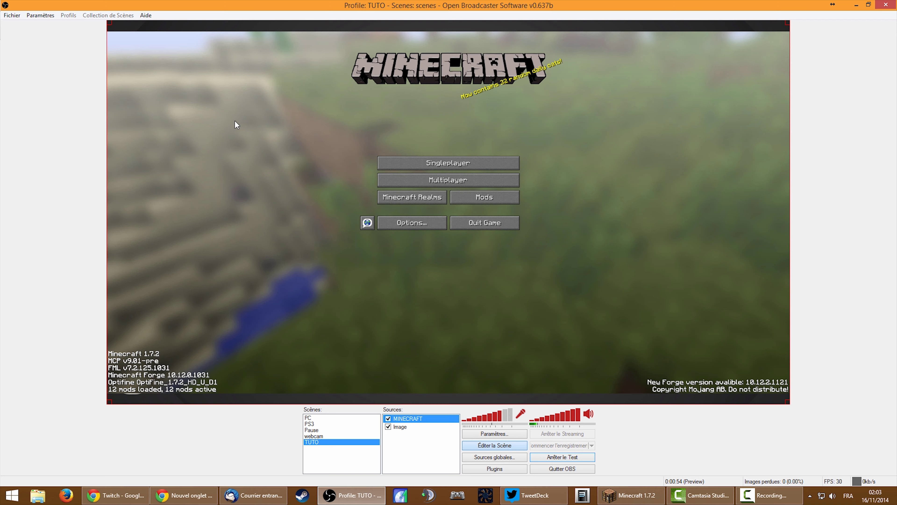
{"action": "left_click_drag", "start_coordinate": [114, 30], "coordinate": [434, 213]}
{"action": "left_click_drag", "start_coordinate": [475, 280], "coordinate": [202, 199]}
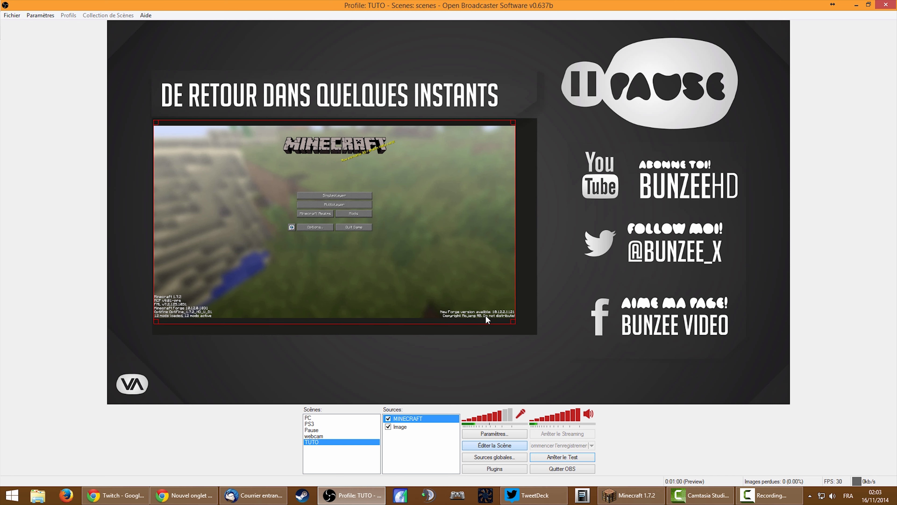
{"action": "left_click_drag", "start_coordinate": [515, 324], "coordinate": [524, 333]}
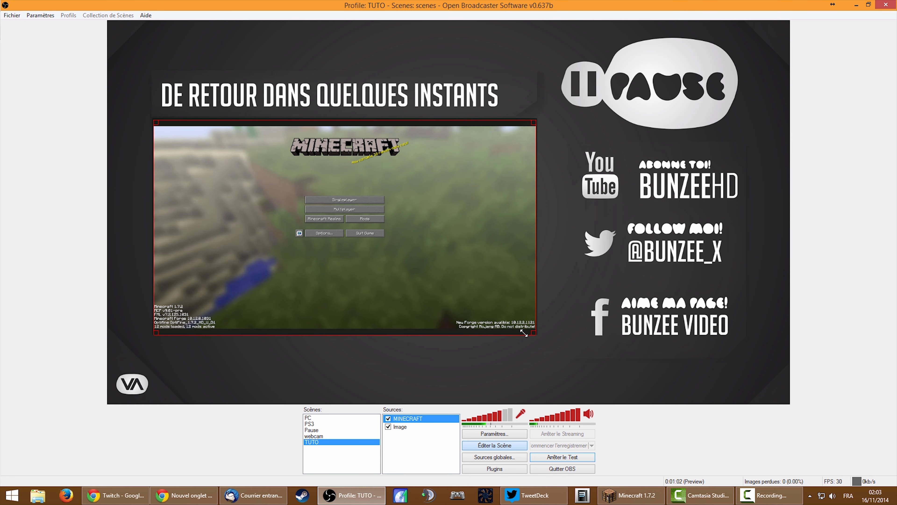
{"action": "left_click", "coordinate": [490, 449]}
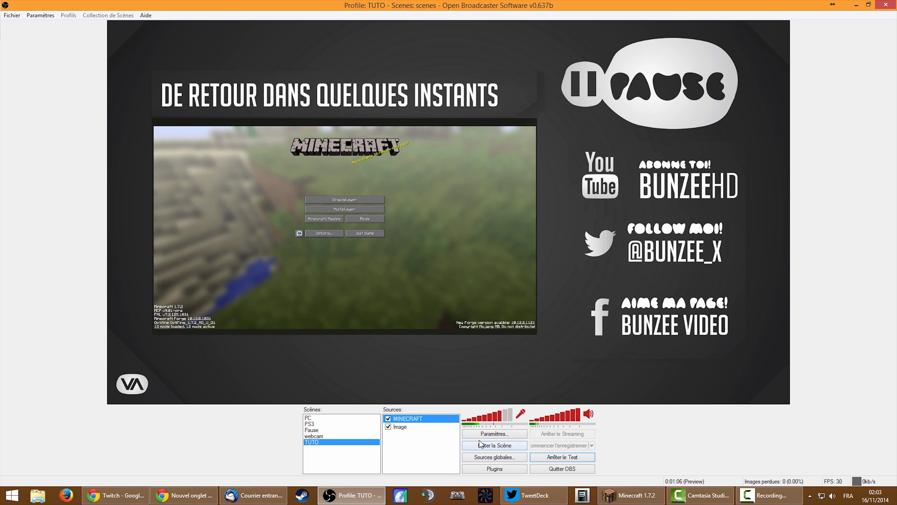
Add a text source named PAUSE to the TUTO scene
{"action": "right_click", "coordinate": [428, 442]}
{"action": "mouse_move", "coordinate": [438, 452]}
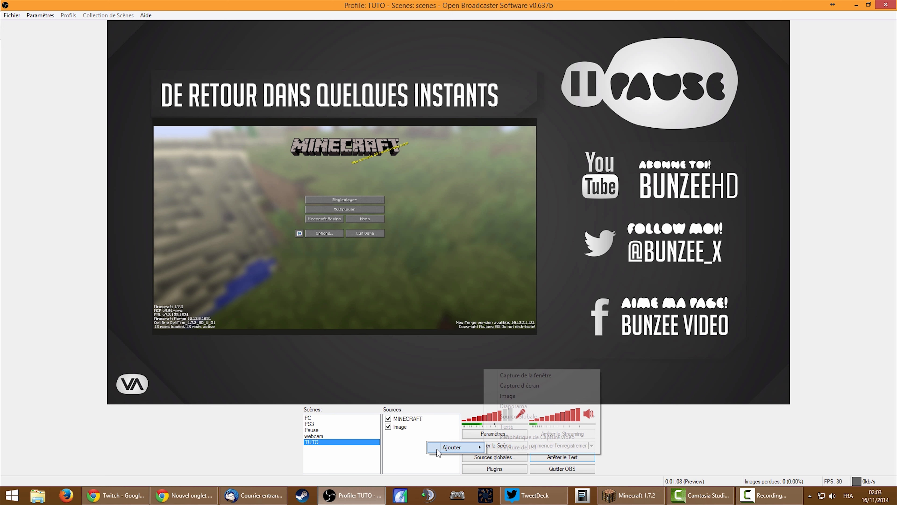
{"action": "left_click", "coordinate": [533, 429]}
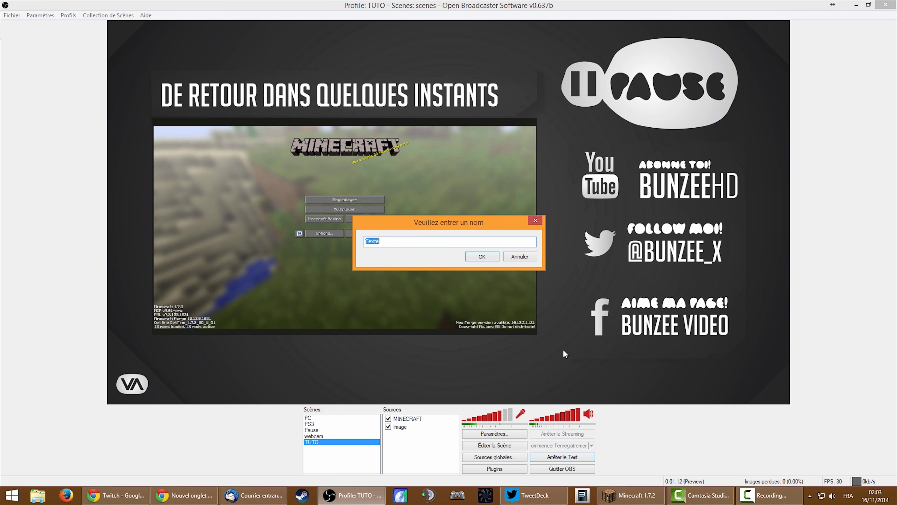
{"action": "type", "text": "Message"}
{"action": "key", "text": "Return"}
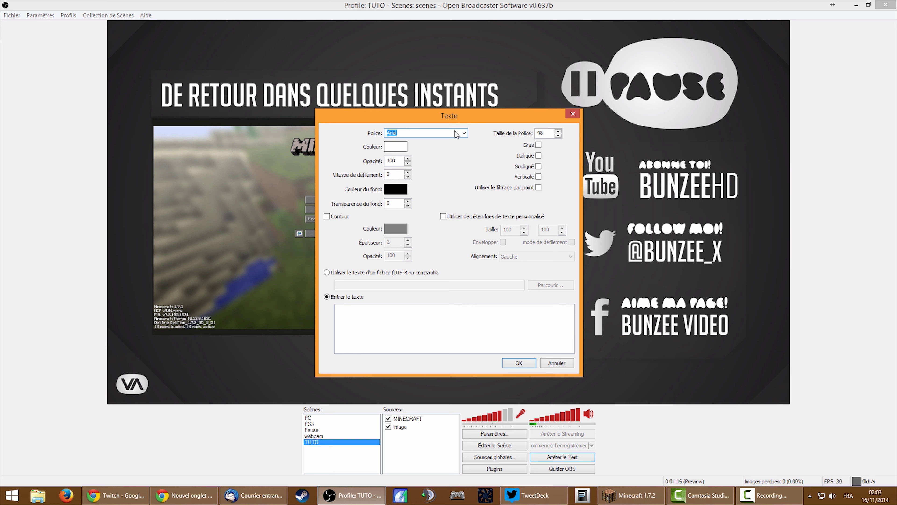
Set the text source's font size to 150, keep the Arial font, and enter PAUSE as its text
{"action": "left_click", "coordinate": [465, 134]}
{"action": "left_click", "coordinate": [466, 135]}
{"action": "left_click", "coordinate": [547, 132]}
{"action": "double_click", "coordinate": [547, 132]}
{"action": "type", "text": "150"}
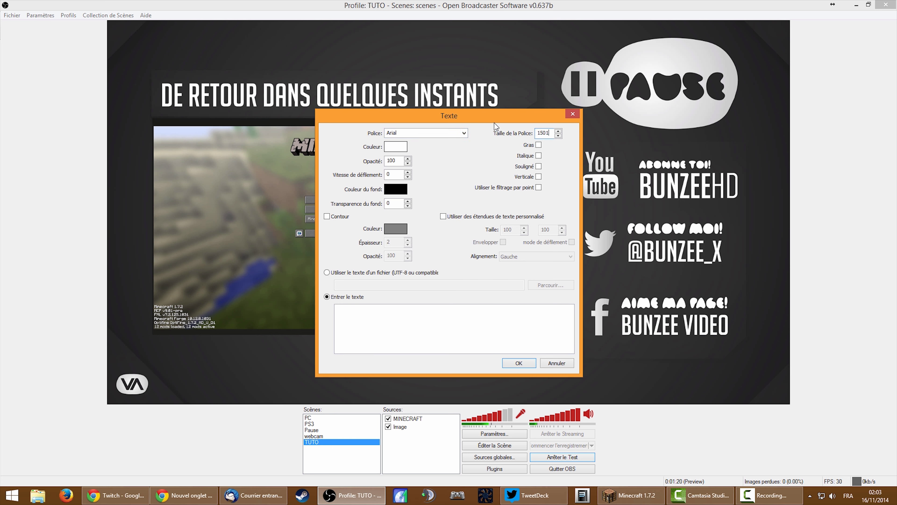
{"action": "left_click", "coordinate": [423, 347]}
{"action": "type", "text": "PAUSE"}
{"action": "left_click", "coordinate": [518, 363]}
Move the PAUSE text in scene editing mode to the lower middle of the Minecraft capture, and leave scene editing
{"action": "left_click", "coordinate": [495, 446]}
{"action": "left_click_drag", "start_coordinate": [185, 46], "coordinate": [344, 280]}
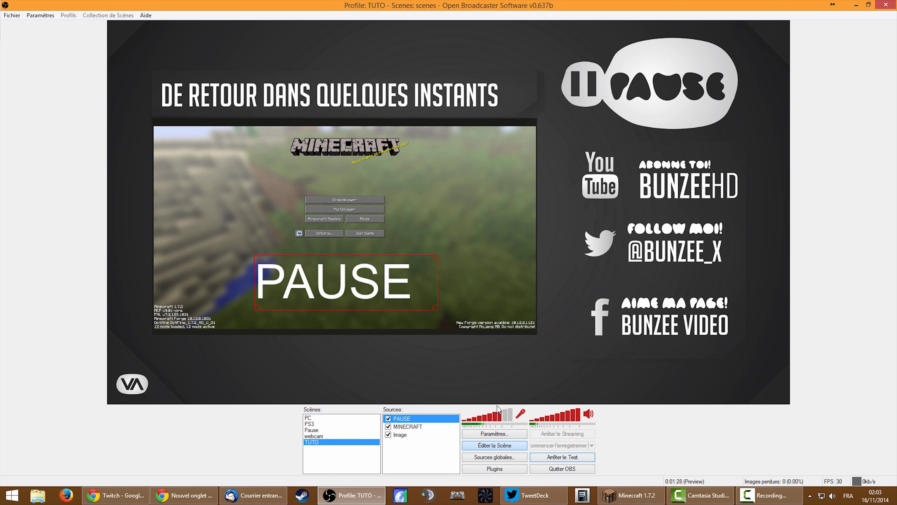
{"action": "left_click", "coordinate": [508, 445]}
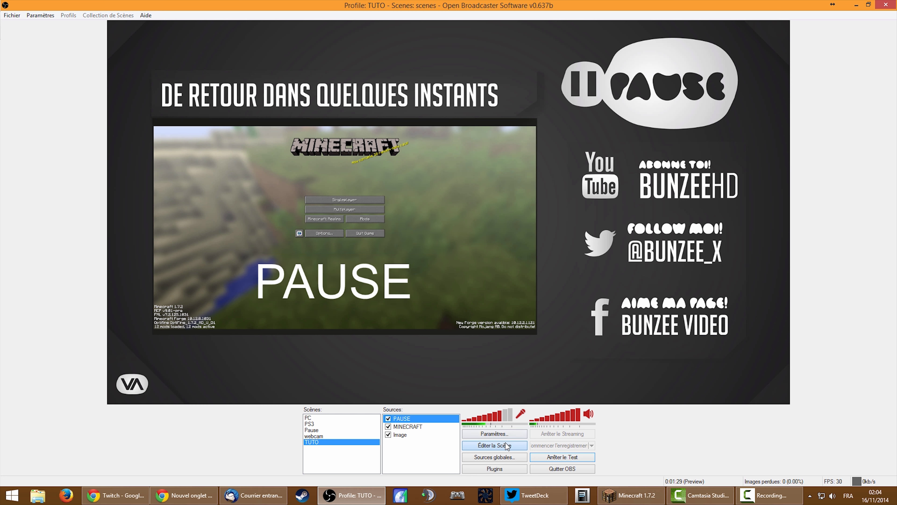
Add a video capture device source under its default name to the TUTO scene, using the Logitech HD Pro Webcam C920
{"action": "right_click", "coordinate": [408, 463]}
{"action": "mouse_move", "coordinate": [427, 469]}
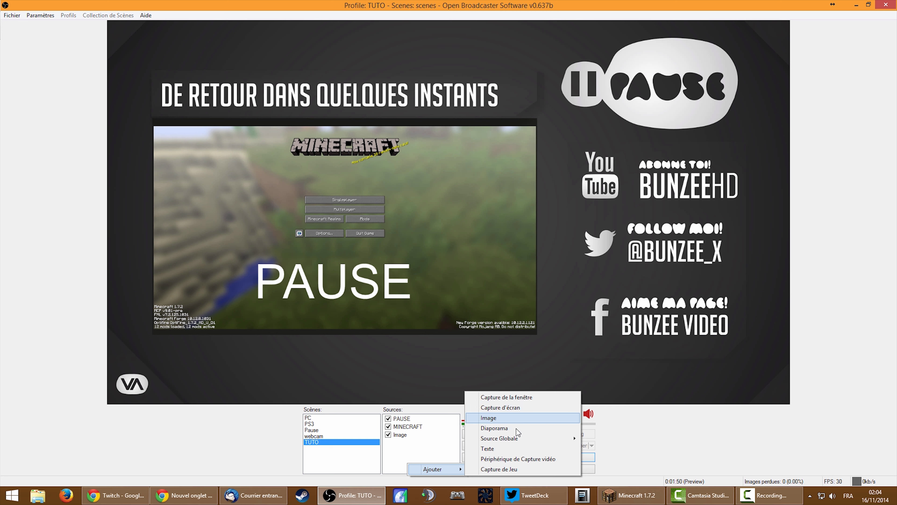
{"action": "left_click", "coordinate": [515, 459]}
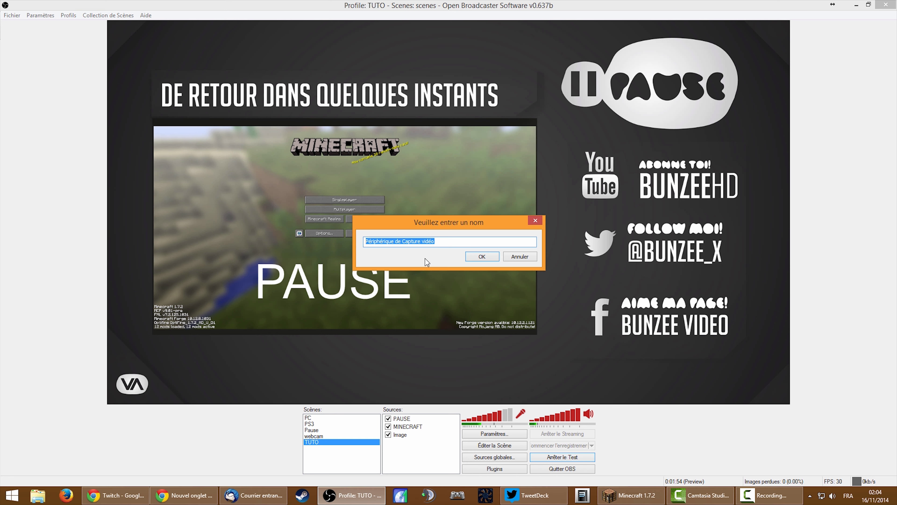
{"action": "left_click", "coordinate": [474, 255]}
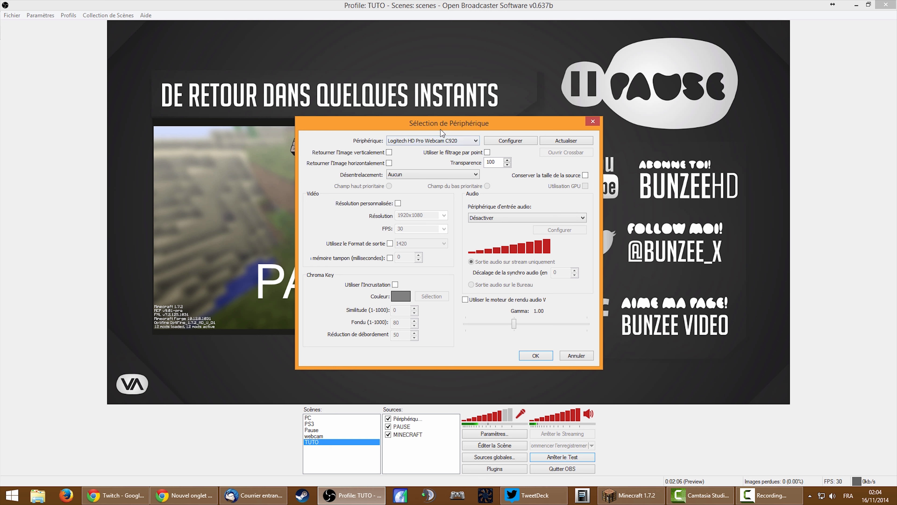
{"action": "left_click", "coordinate": [433, 140]}
{"action": "left_click", "coordinate": [423, 147]}
{"action": "left_click", "coordinate": [535, 356]}
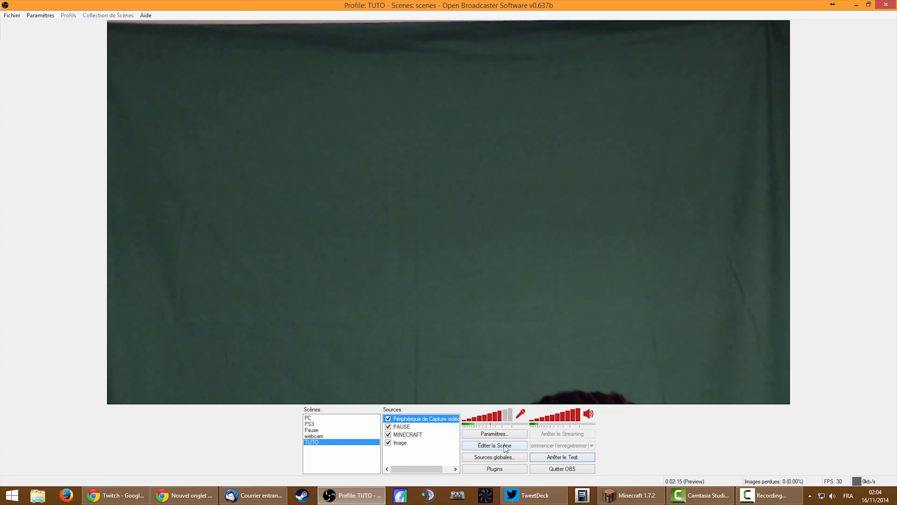
Shrink the webcam capture in scene editing mode to about a quarter of the preview's width and move it toward the lower left
{"action": "left_click", "coordinate": [506, 446]}
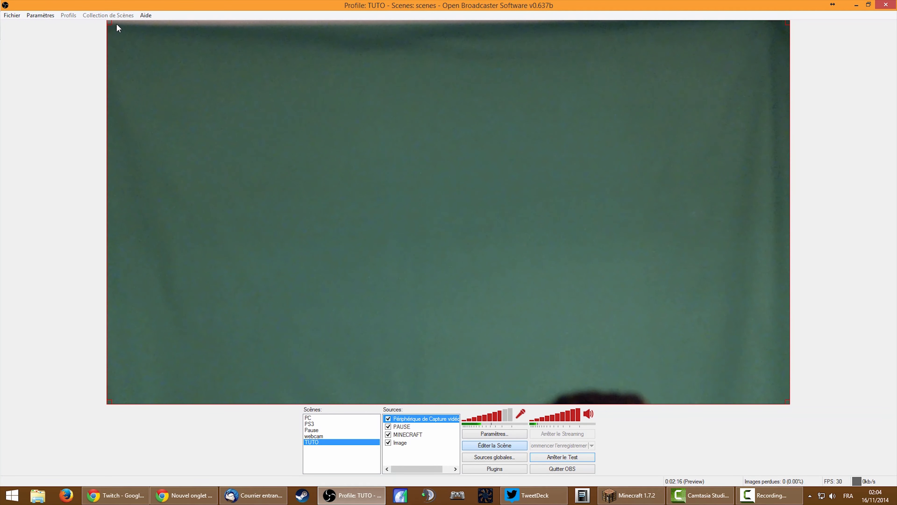
{"action": "left_click_drag", "start_coordinate": [110, 23], "coordinate": [635, 330]}
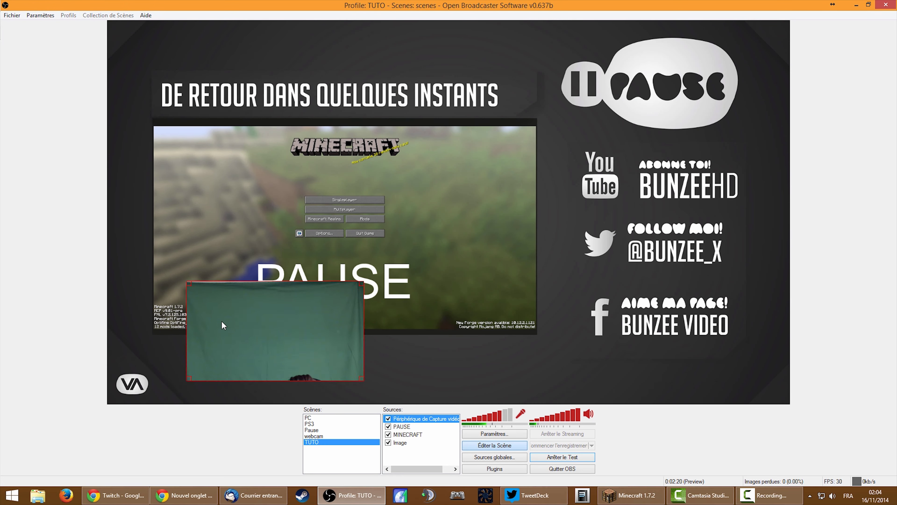